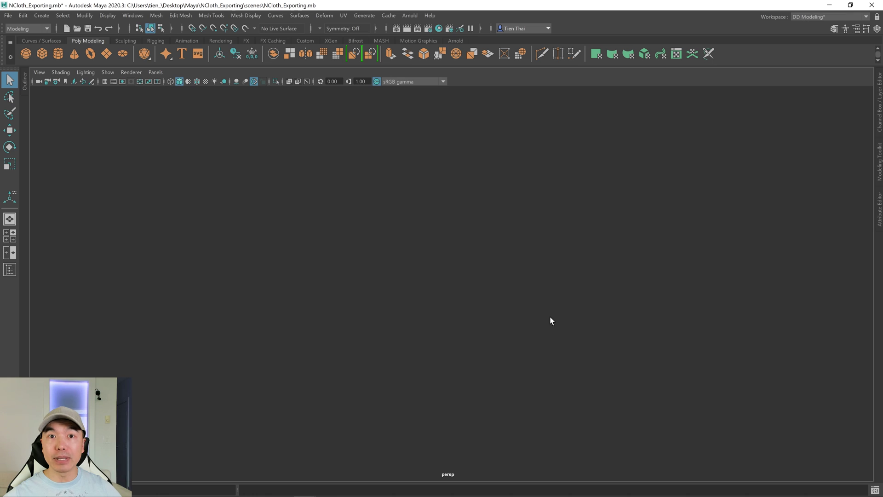
Create a polygon cube in the empty scene and frame it in the perspective view
left_click(42, 54)
key("f")
mouse_move(572, 363)
left_mouse_down("alt")
mouse_move(585, 374)
mouse_move(540, 361)
mouse_move(670, 372)
mouse_move(572, 366)
left_mouse_up("alt")
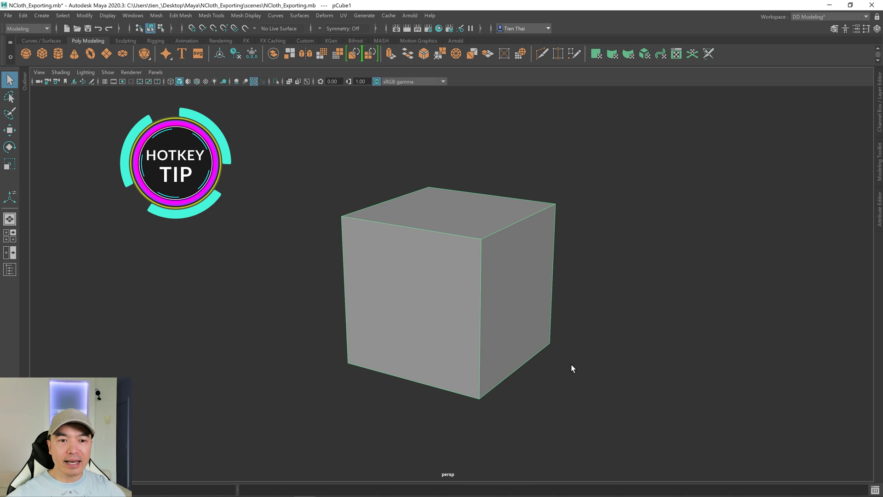
Set the cube's width to 3, depth to 2 and height to 0.05 to form a thin slab
key("t")
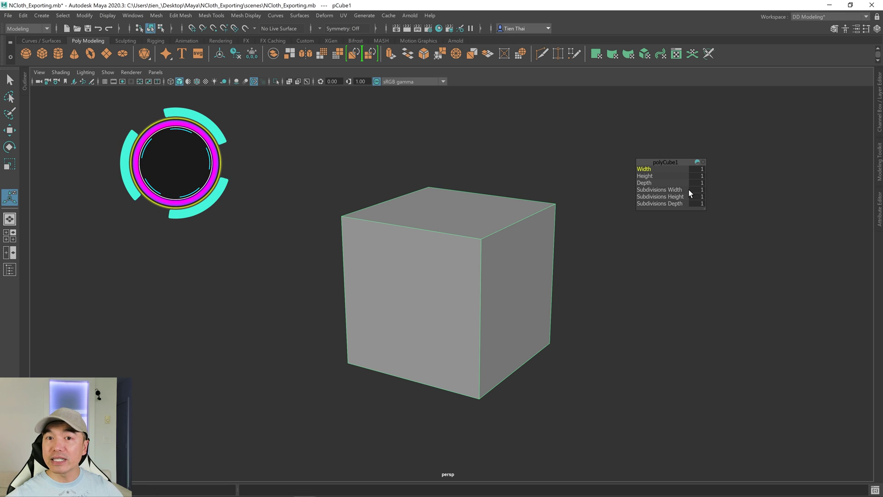
left_click(701, 171)
type("3")
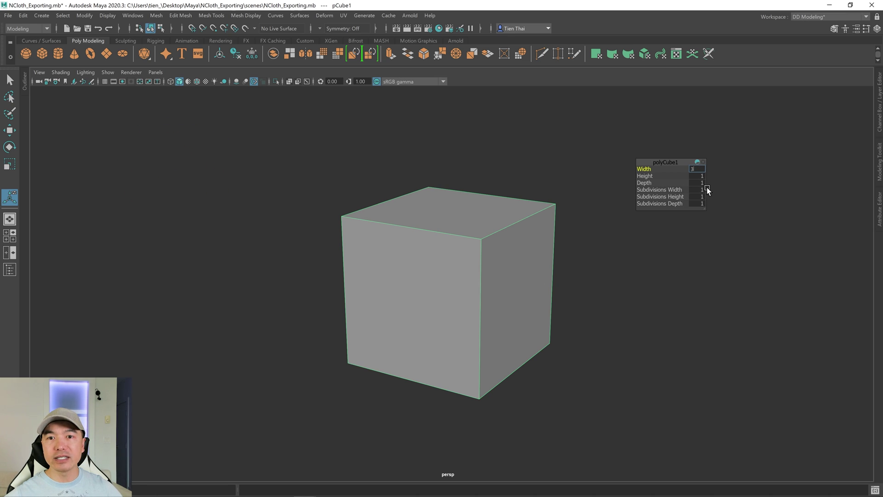
key("Return")
left_click(703, 184)
type("2")
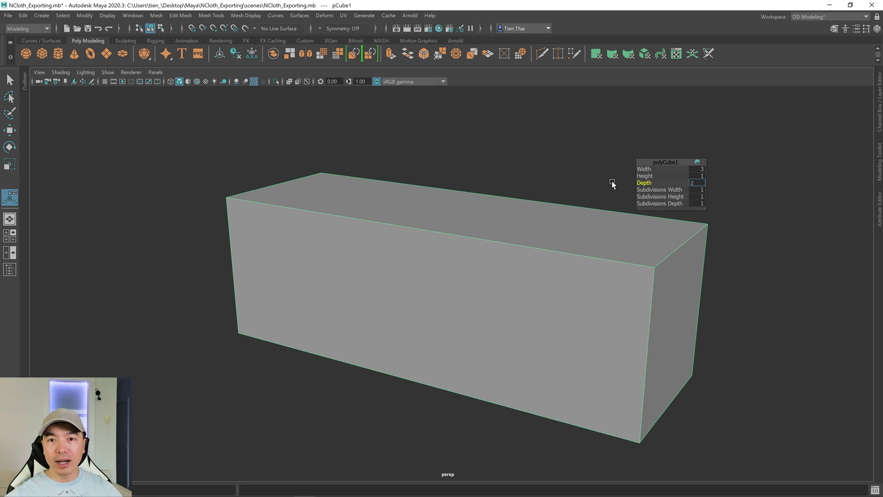
left_click(700, 176)
key("BackSpace")
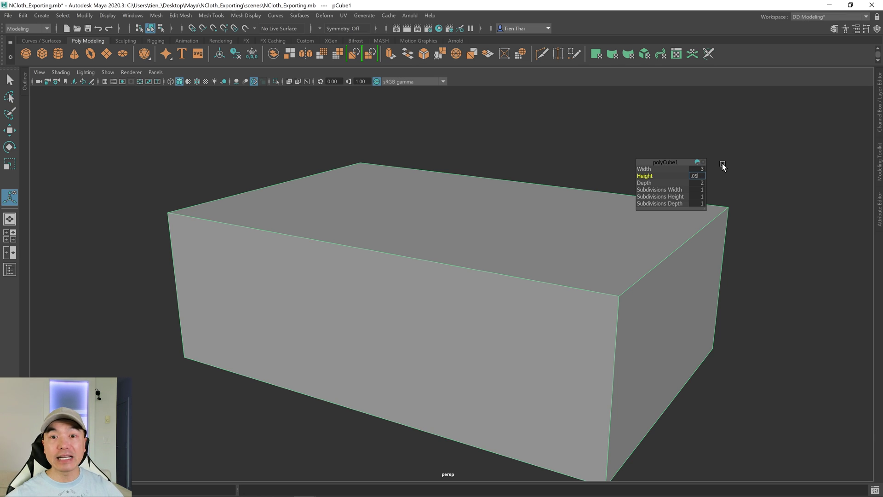
key("Return")
Increase the slab's width and depth subdivisions to build a dense, even grid of faces across its surface
left_click(700, 189)
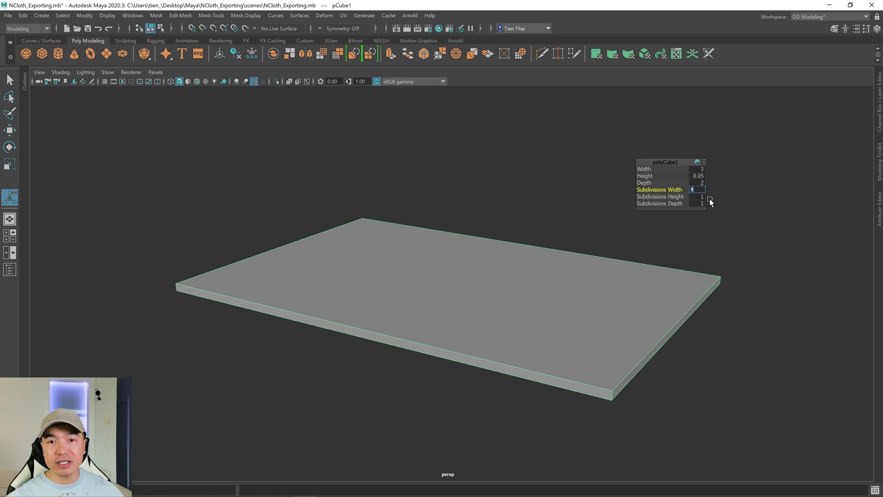
key("Tab")
key("Tab")
type("5")
key("Return")
left_click_drag(345, 298, 377, 311, "alt")
key("q")
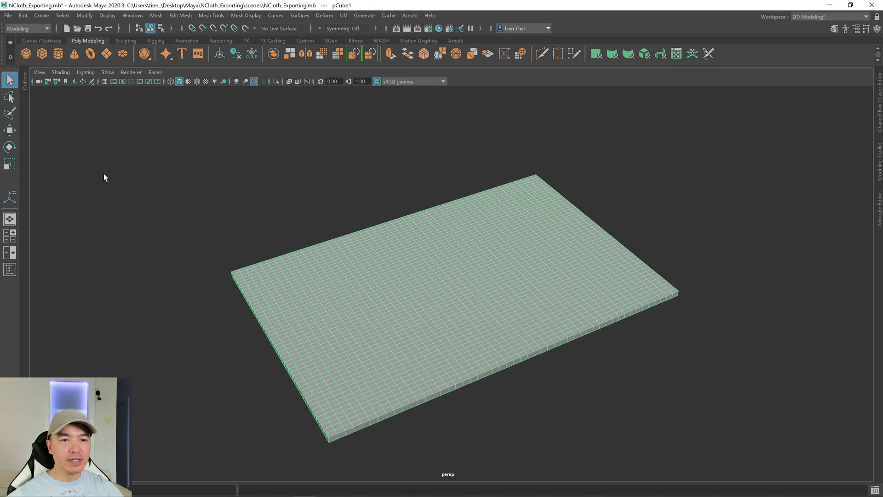
Show the Outliner and convert the selected slab into an nCloth object using the FX menu set
left_click(25, 83)
left_click_drag(574, 403, 566, 397, "alt")
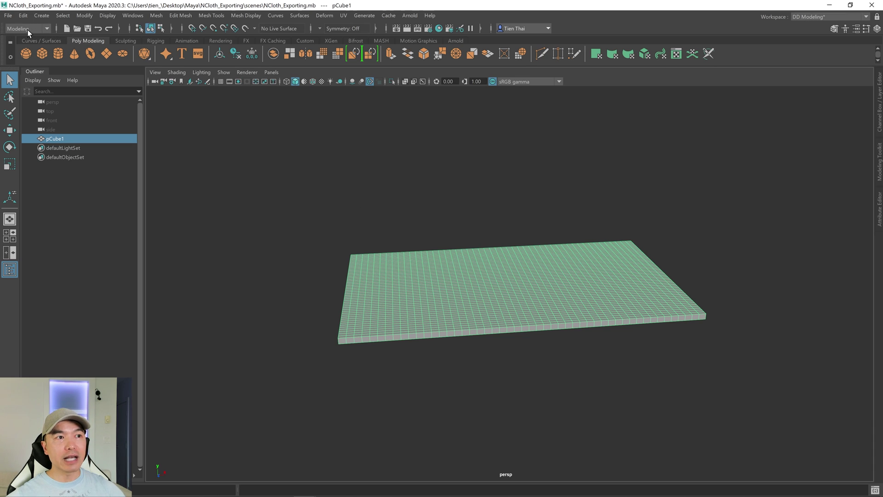
left_click(47, 28)
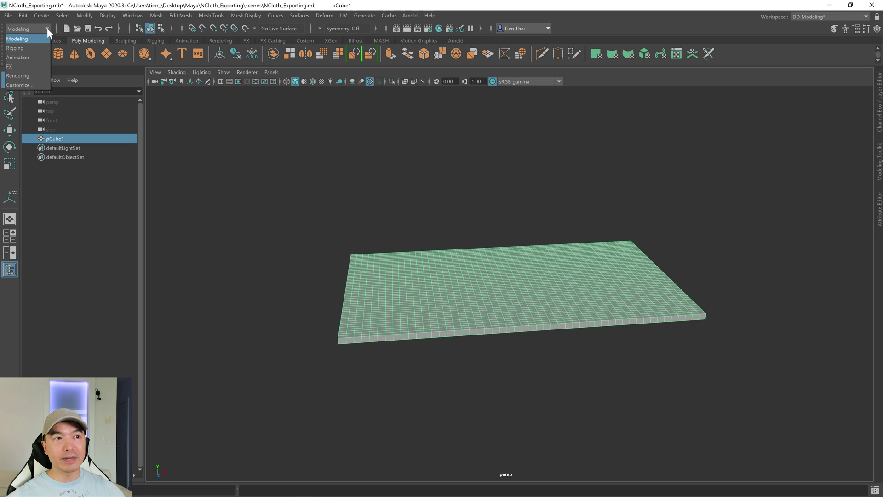
left_click(15, 67)
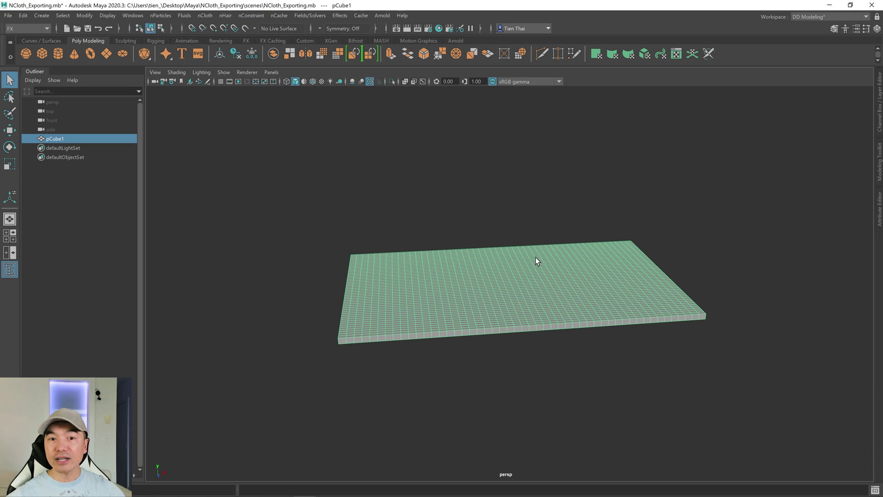
left_click(206, 16)
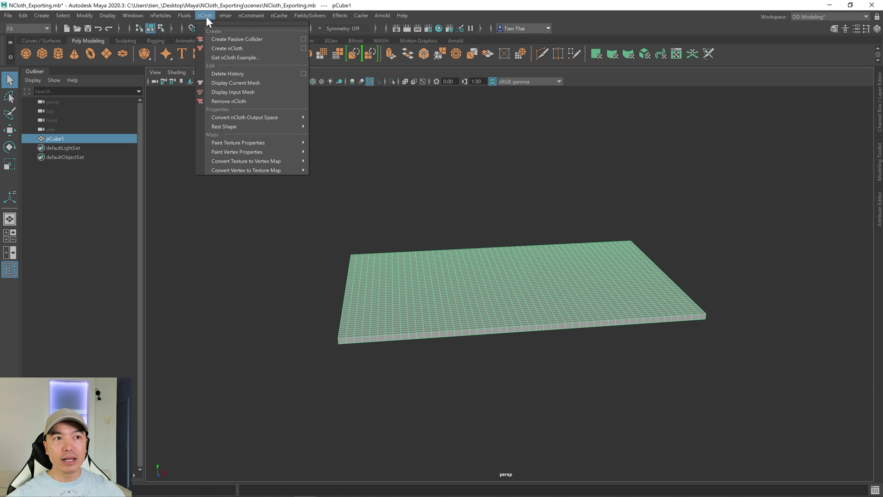
left_click(233, 48)
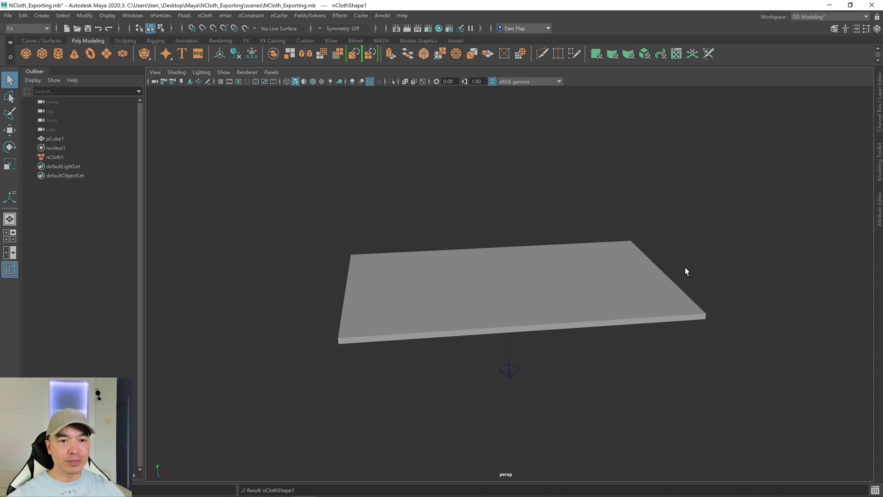
Set the gravity of the nucleus1 solver to 0
middle_click_drag(53, 141, 83, 148)
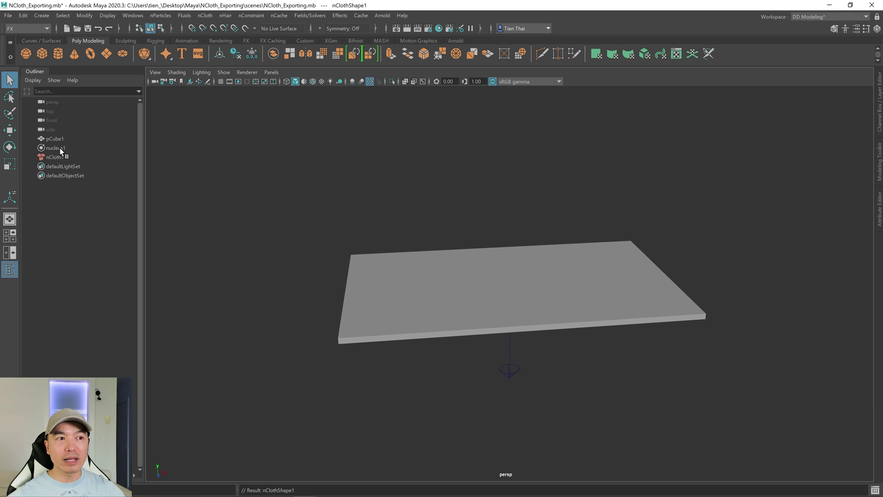
middle_click_drag(61, 150, 304, 223)
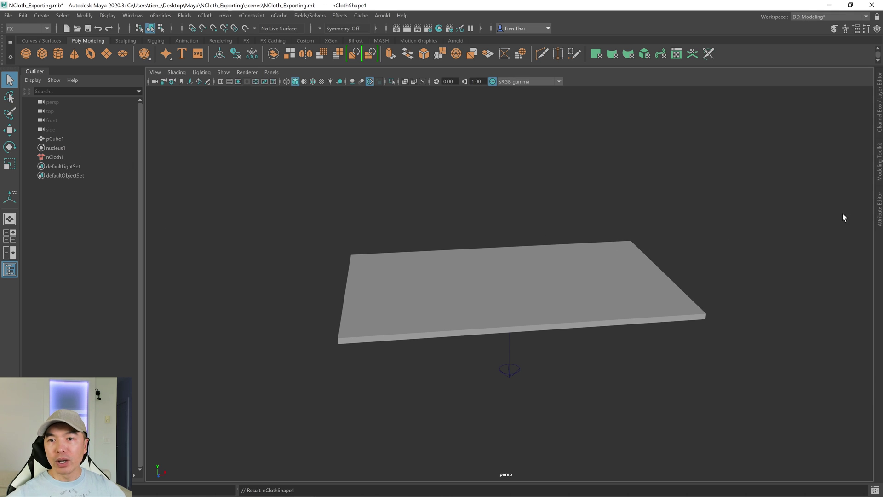
left_click(878, 212)
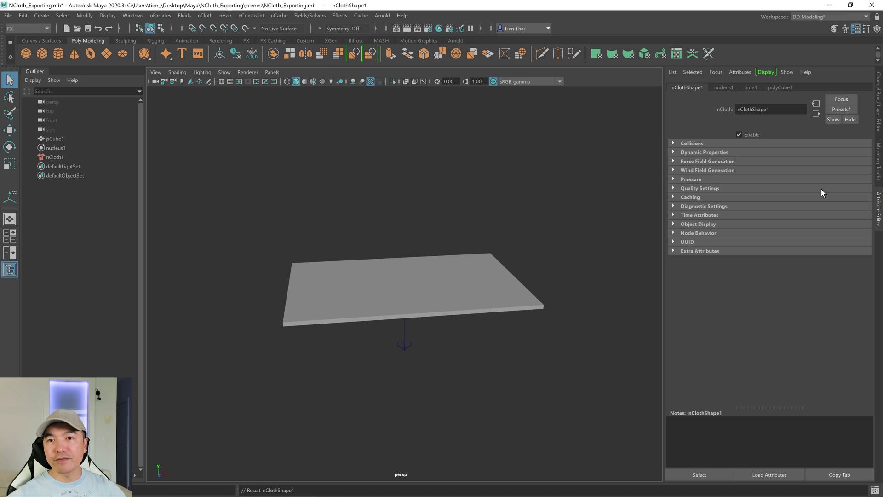
left_click(724, 88)
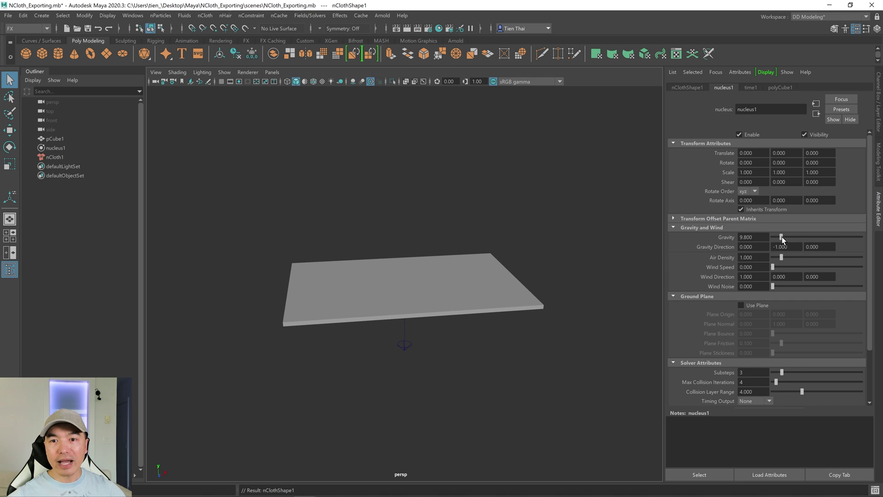
key("f")
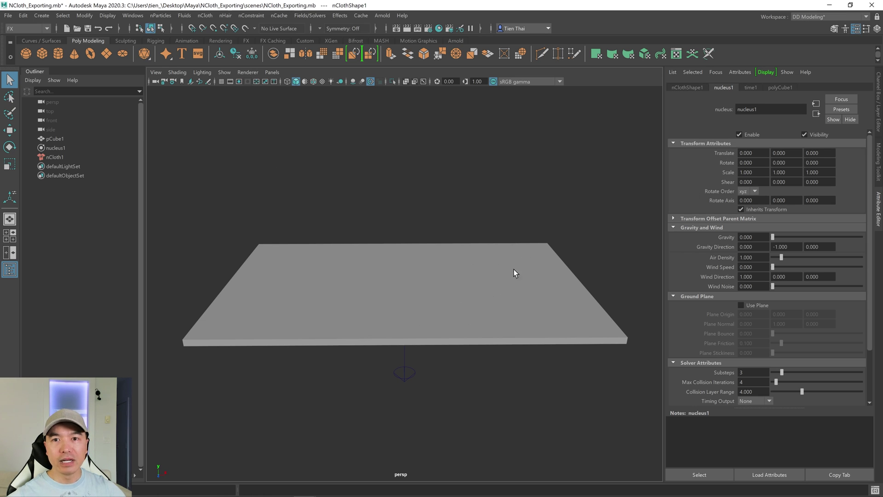
Set the slab's nCloth pressure to 0.015 with the Manual Pressure Setting method
left_click(466, 293)
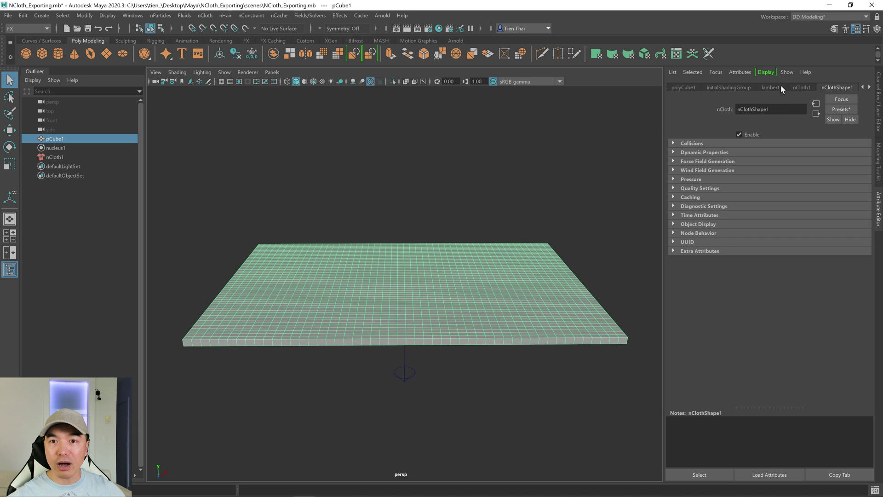
scroll(787, 84, "down", 2)
scroll(787, 84, "up", 2)
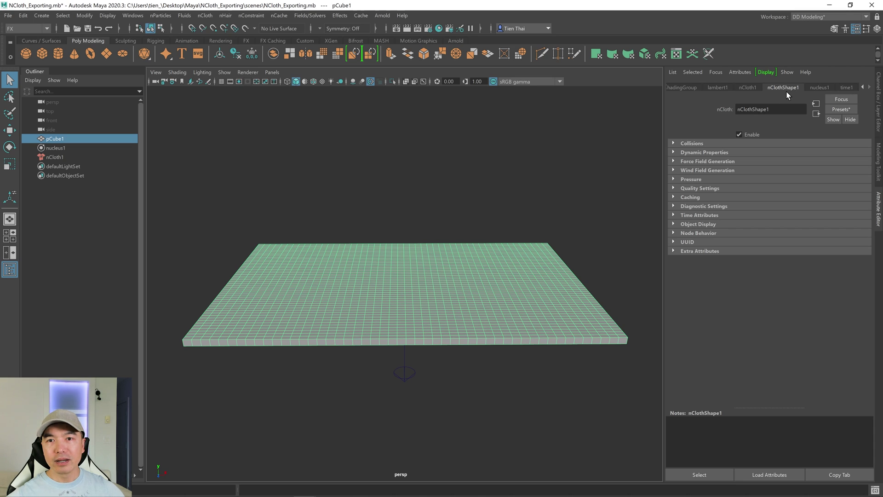
left_click(674, 180)
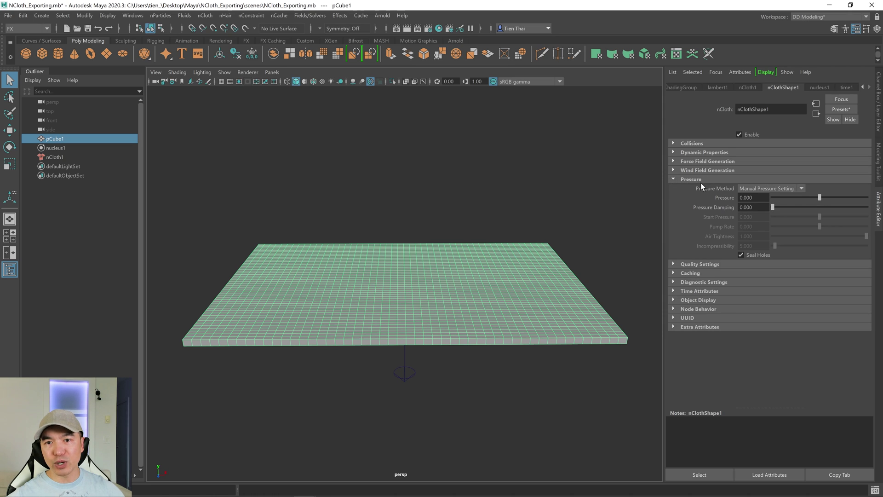
double_click(747, 197)
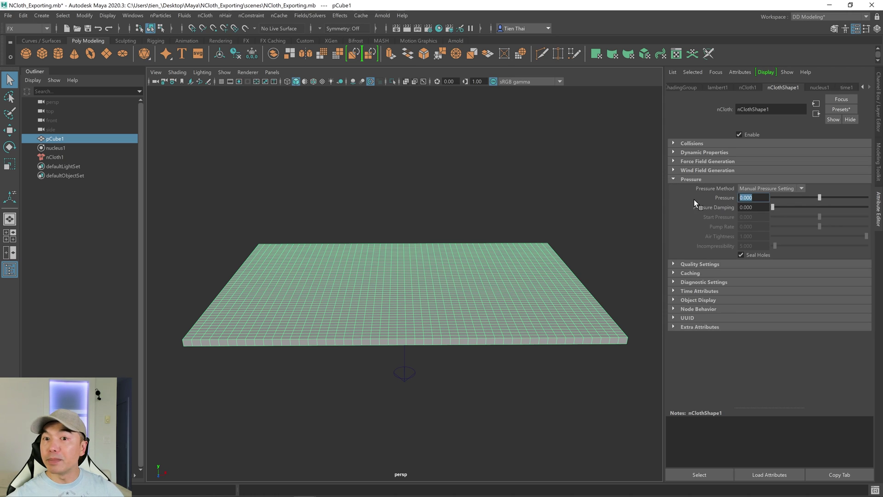
key("BackSpace")
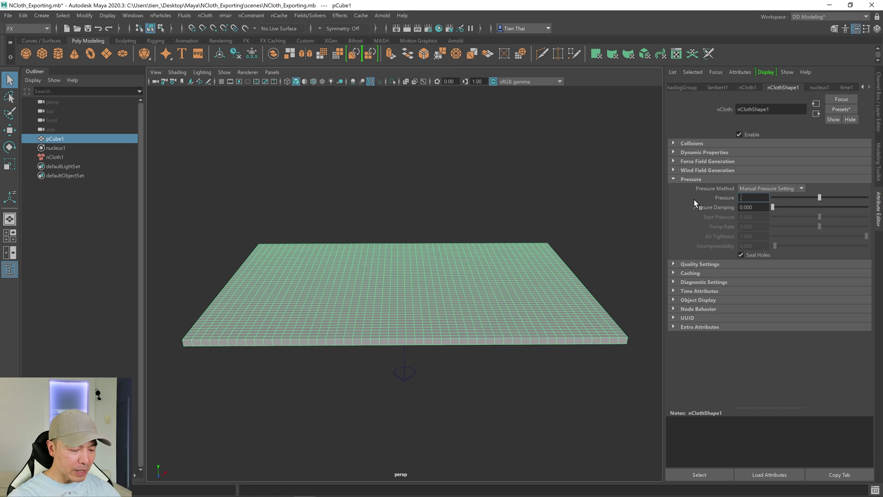
type(".015")
key("Return")
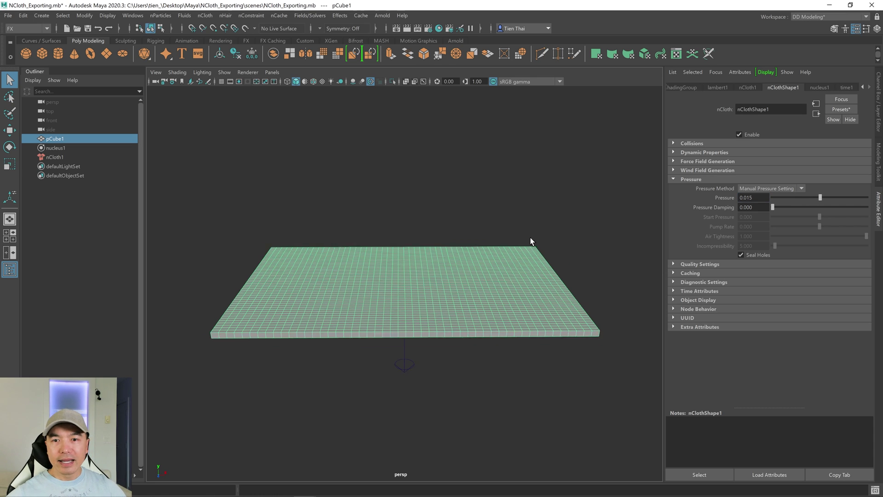
Switch the workspace to Maya Classic to bring up the timeline and playback controls
left_click_drag(529, 241, 475, 248, "alt")
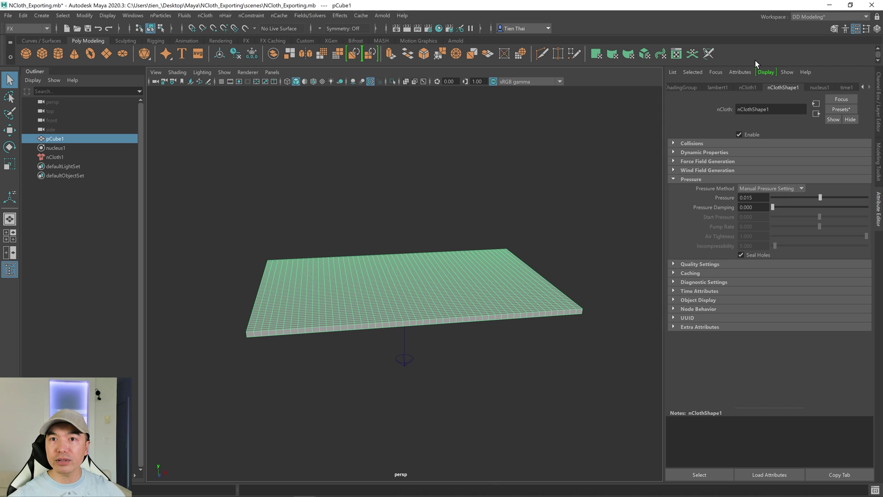
left_click(810, 16)
left_click(813, 37)
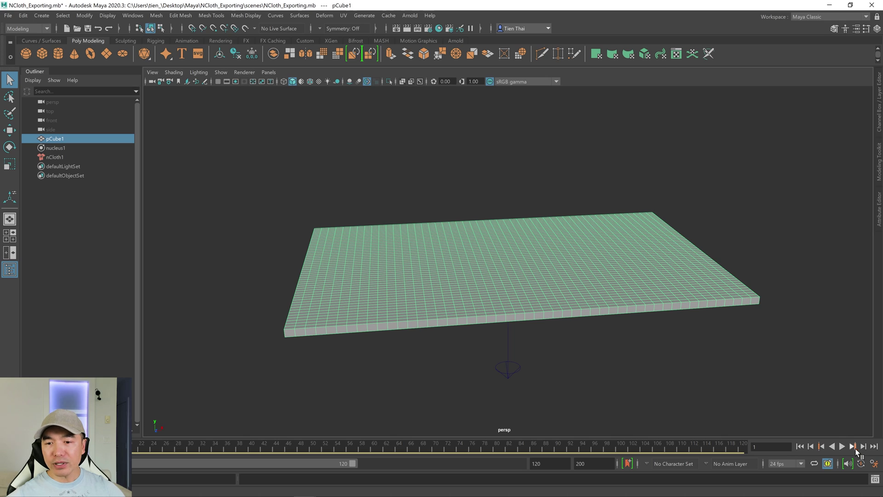
Check the playback speed in the Time Slider preferences
left_click(874, 463)
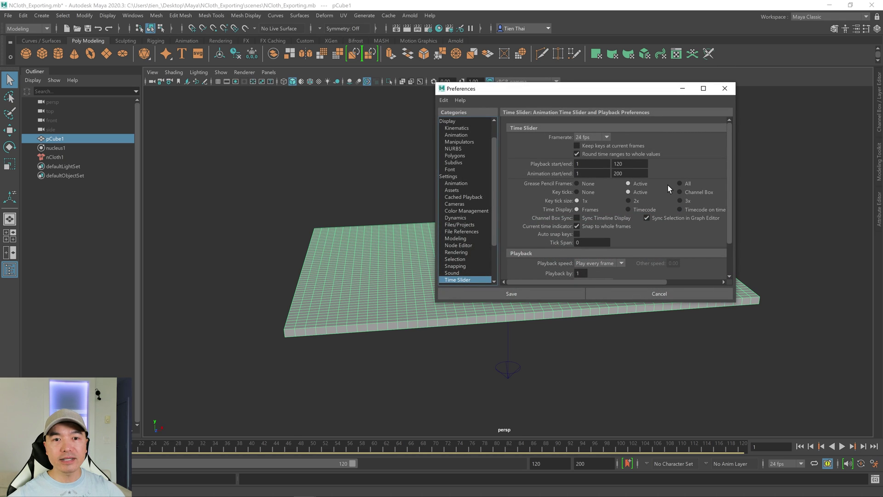
scroll(669, 188, "down", 1)
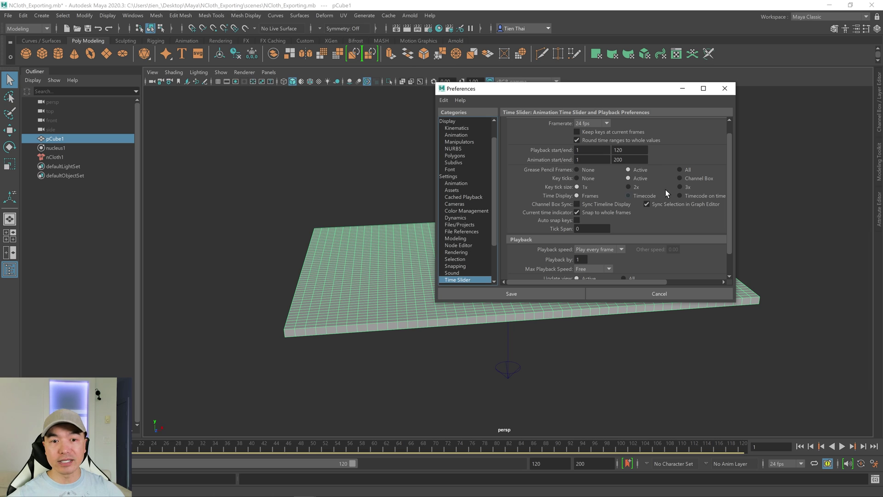
left_click(724, 88)
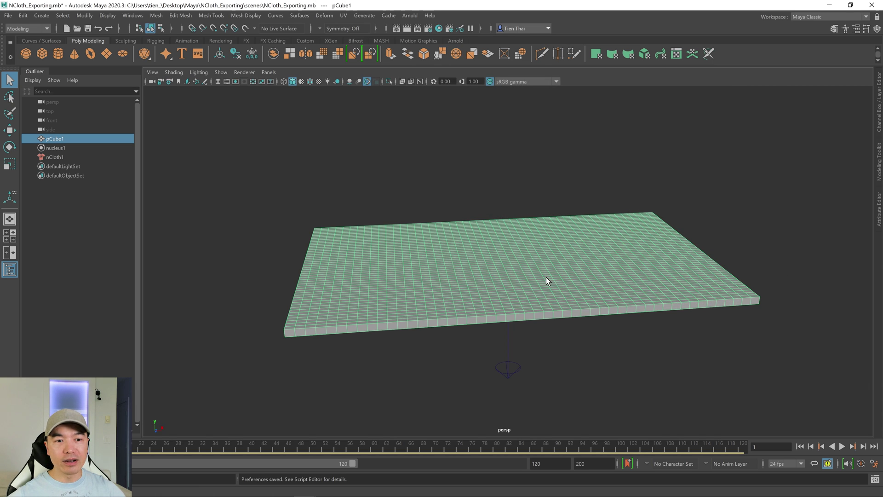
Deselect the slab, play the cloth simulation so it inflates into a pillow, and stop playback at frame 74
left_click(737, 349)
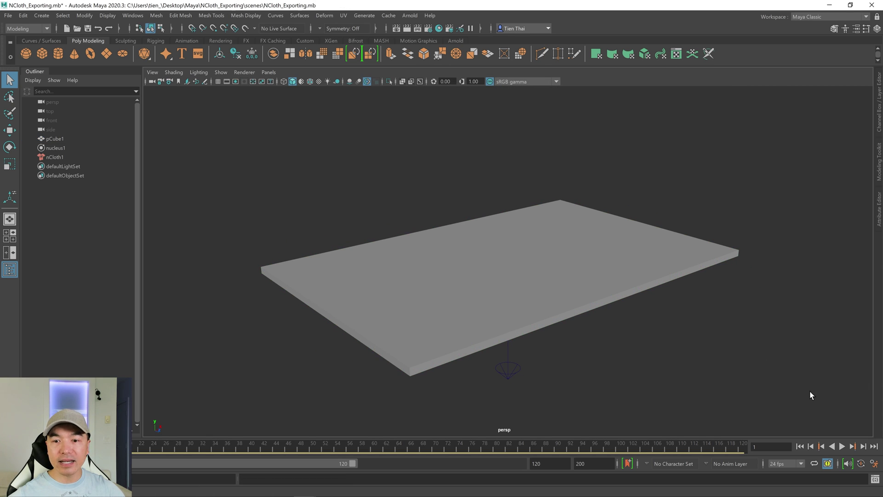
left_click(841, 446)
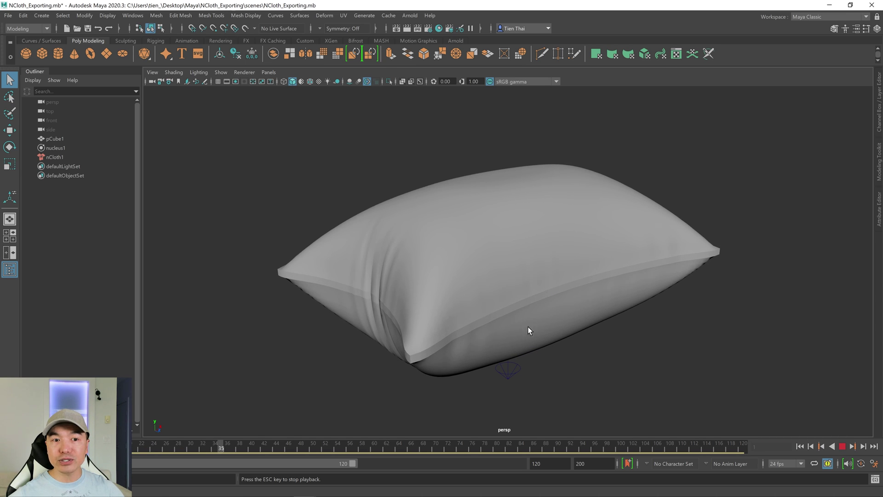
left_click_drag(597, 346, 615, 344, "alt")
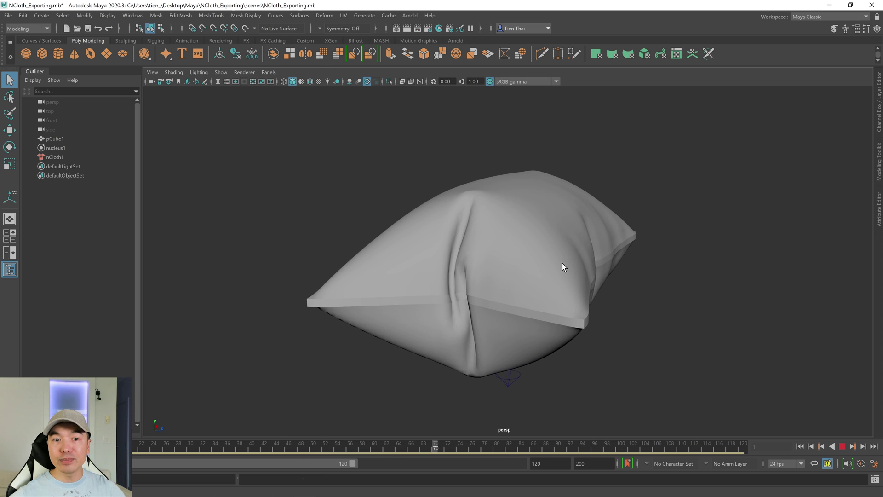
mouse_move(585, 301)
left_mouse_down("alt")
mouse_move(568, 305)
mouse_move(585, 313)
left_mouse_up("alt")
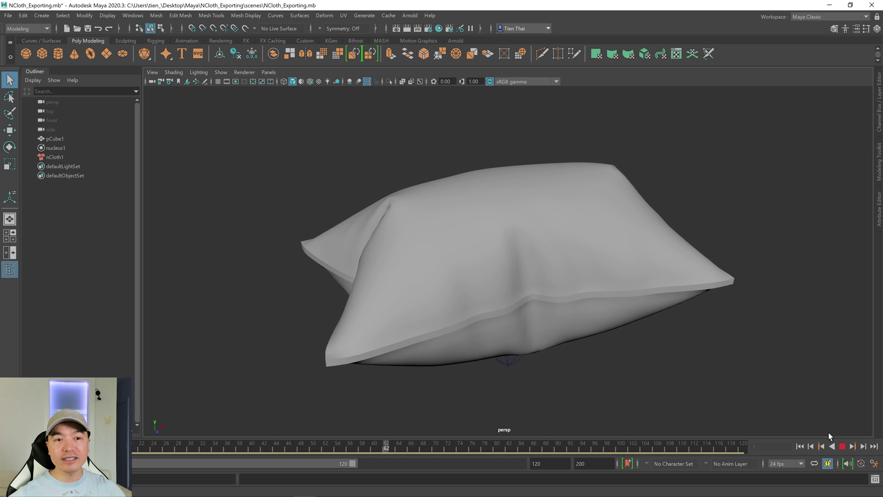
left_click(843, 447)
Scrub the timeline back to frame 47 and examine the inflated pillow's shape and wrinkles
left_click_drag(539, 371, 498, 375, "alt")
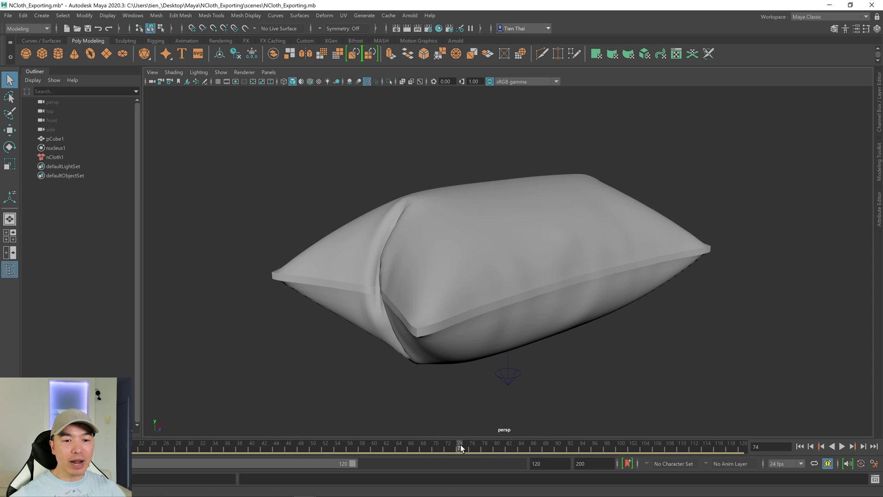
left_click_drag(461, 446, 295, 451)
left_click_drag(582, 272, 526, 272, "alt")
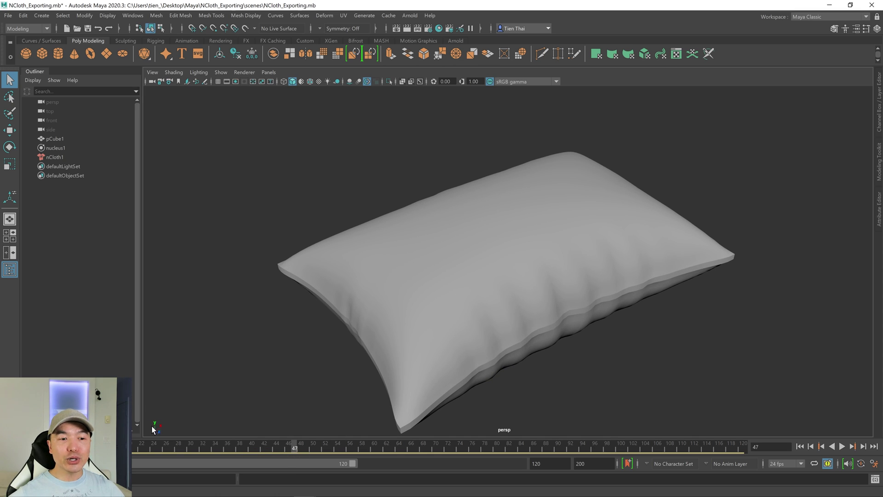
mouse_move(544, 250)
left_mouse_down("alt")
mouse_move(523, 253)
mouse_move(533, 244)
left_mouse_up("alt")
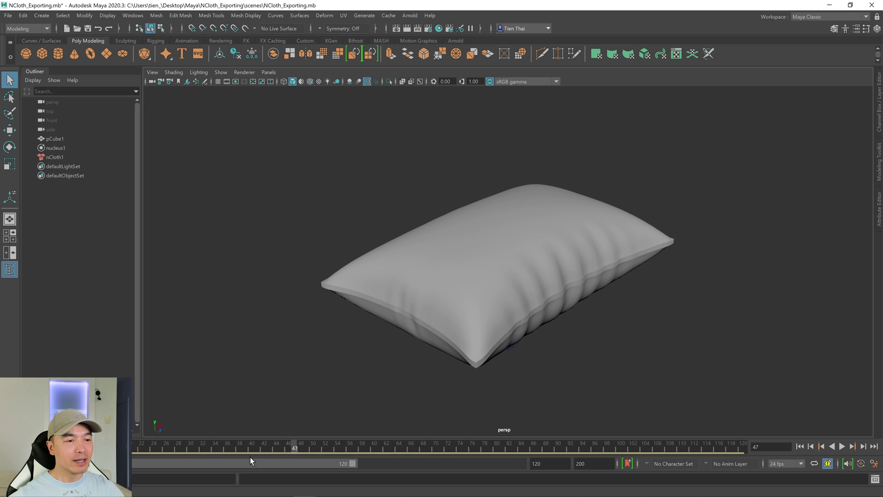
Rewind to frame 1, replay the cloth simulation from the start, and stop playback at frame 96
left_click_drag(293, 447, 1, 445)
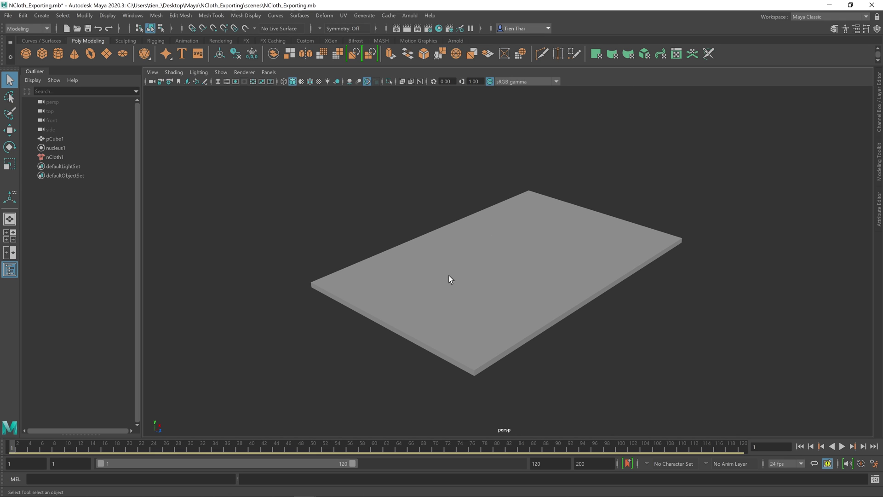
left_click_drag(514, 284, 504, 280, "alt")
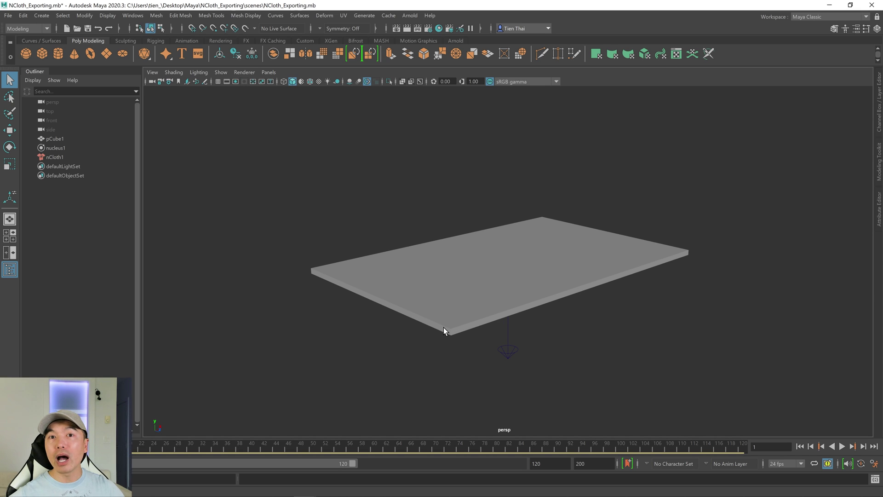
left_click_drag(596, 252, 574, 246, "alt")
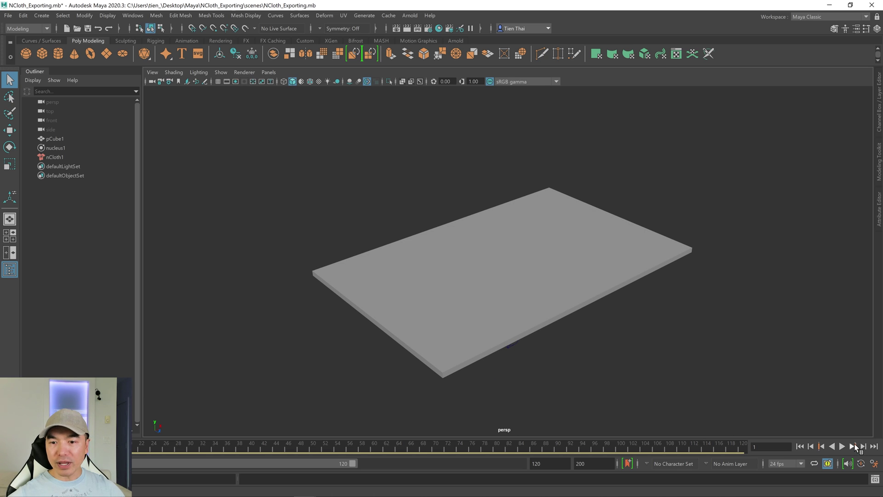
left_click(842, 445)
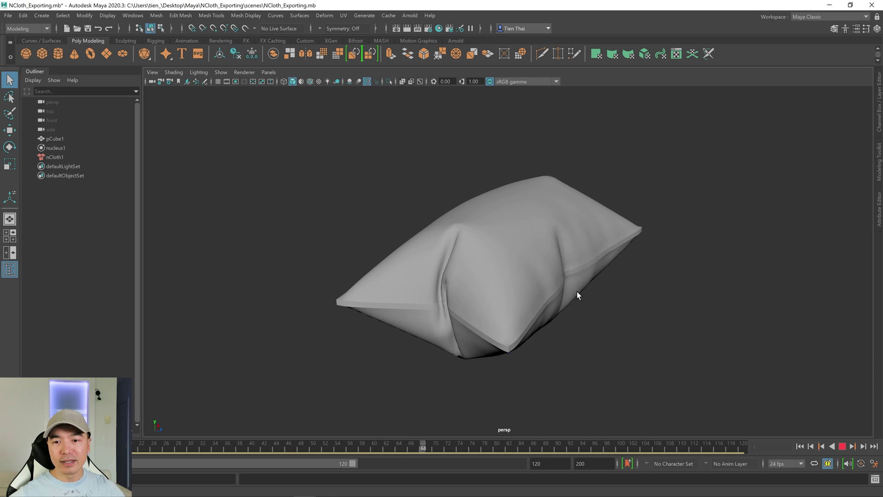
left_click(842, 446)
left_click_drag(723, 357, 683, 320, "alt")
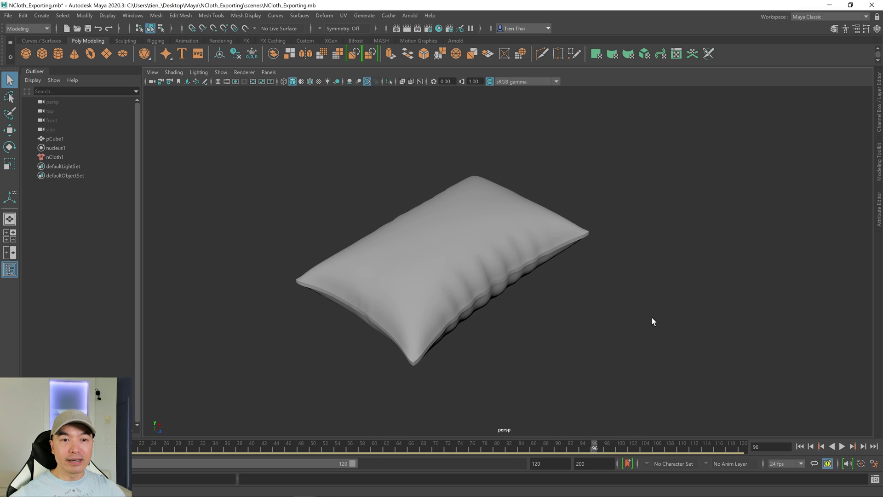
middle_click_drag(657, 309, 627, 290, "alt")
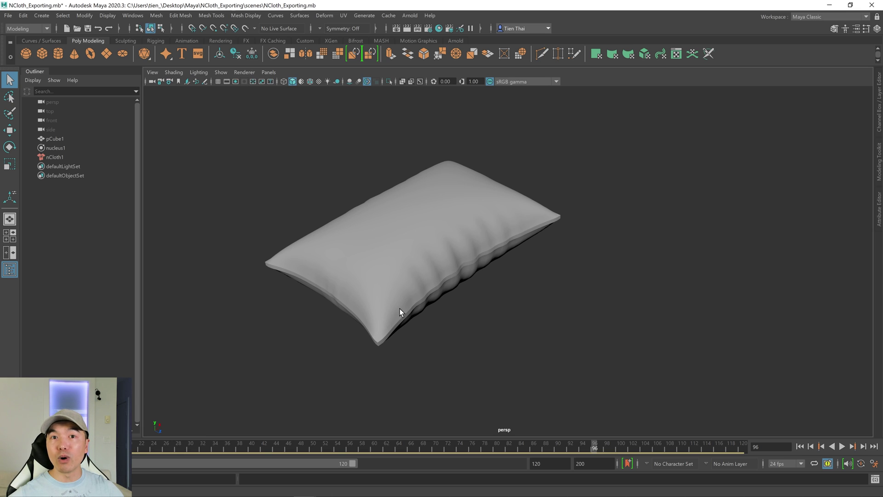
Duplicate the inflated pillow, moving the copy along the Z axis beside the original, and show the copy's attributes
left_click(416, 260)
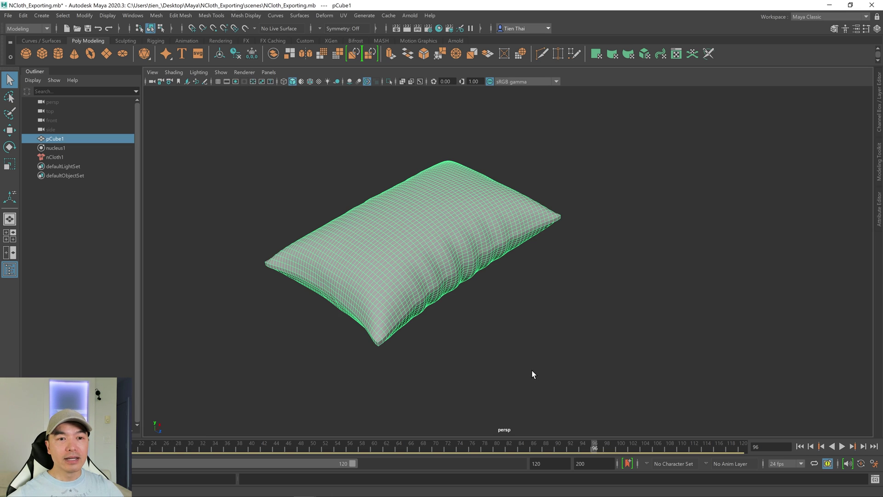
key("ctrl+d")
key("w")
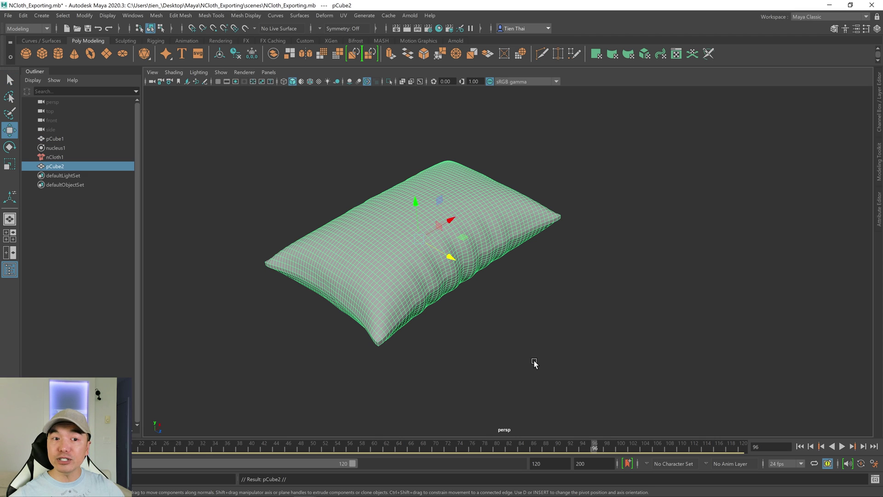
left_click_drag(449, 258, 643, 325)
middle_click_drag(642, 325, 565, 301, "alt")
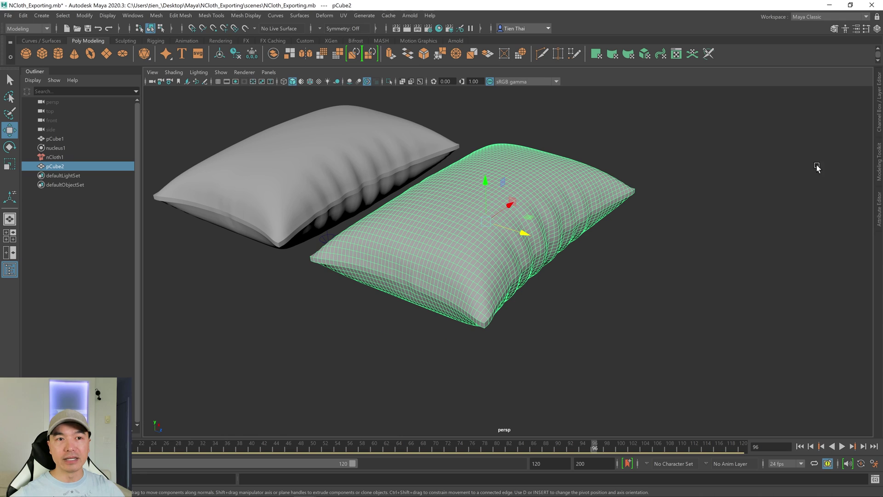
left_click(879, 201)
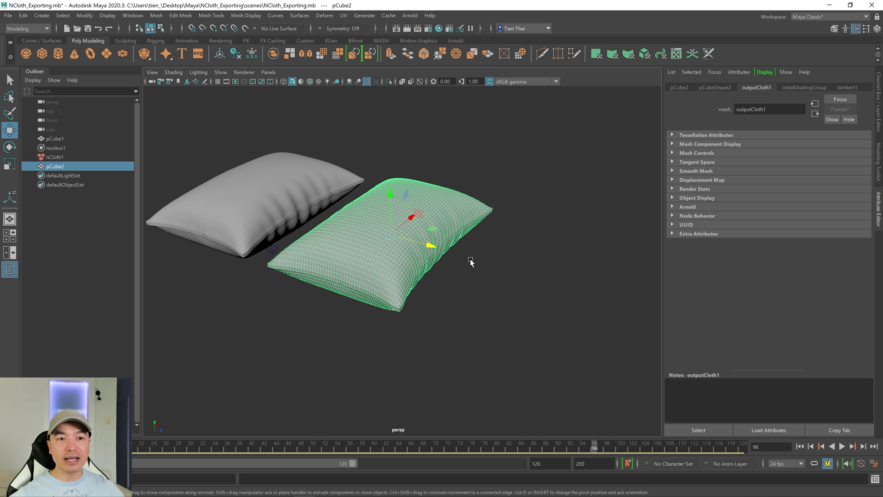
Export the selected duplicate pillow to the Desktop as an FBX file named Pillow1
left_click(8, 15)
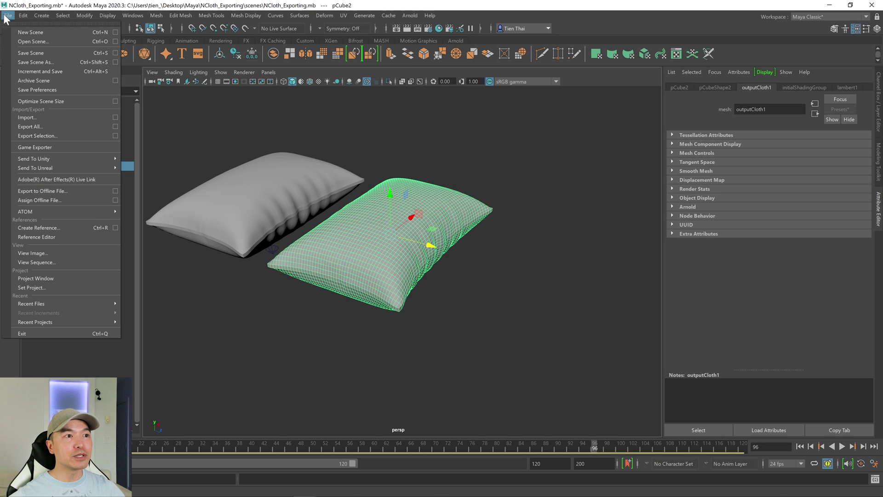
left_click(44, 138)
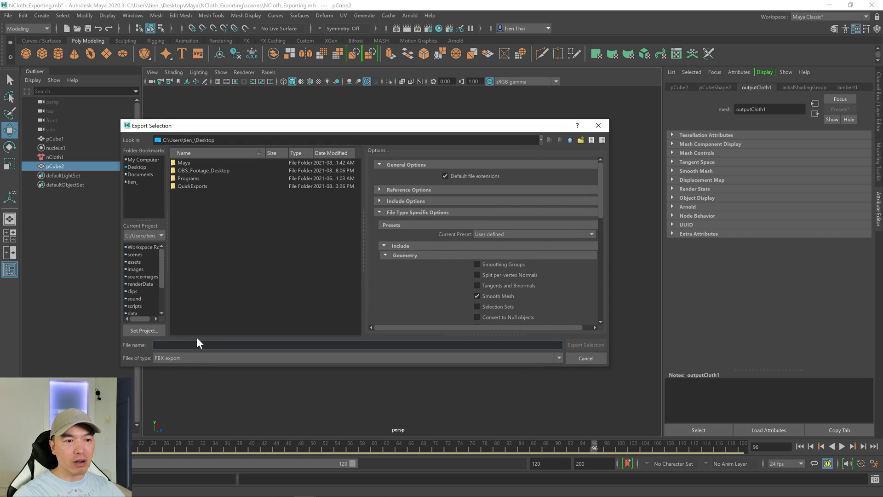
type("Pillow1")
key("Return")
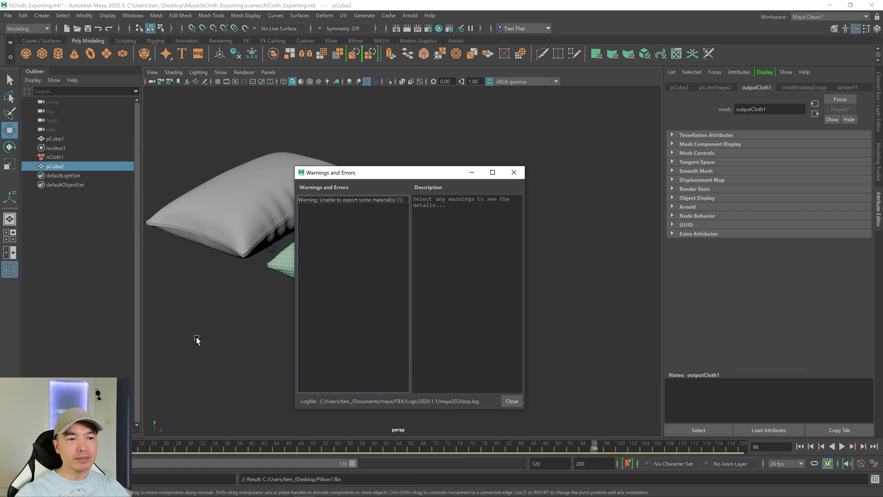
left_click(515, 401)
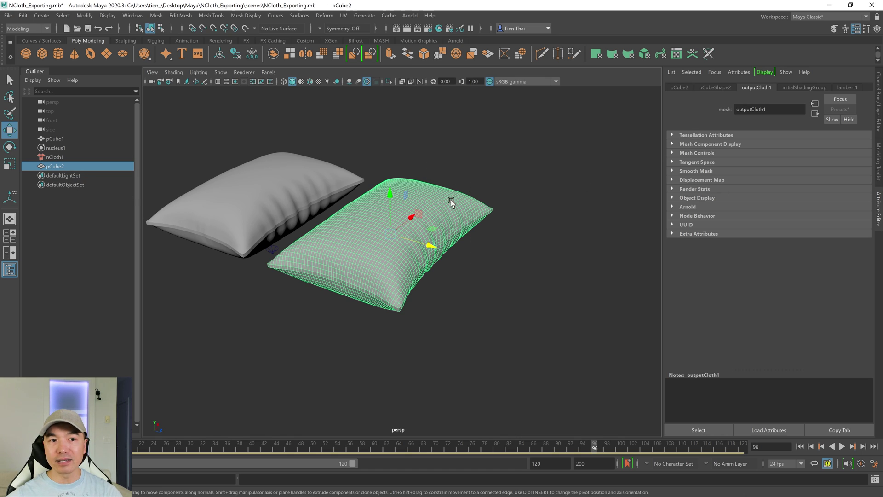
Delete the duplicate pillow from the scene and import Pillow1.fbx from the Desktop
key("Delete")
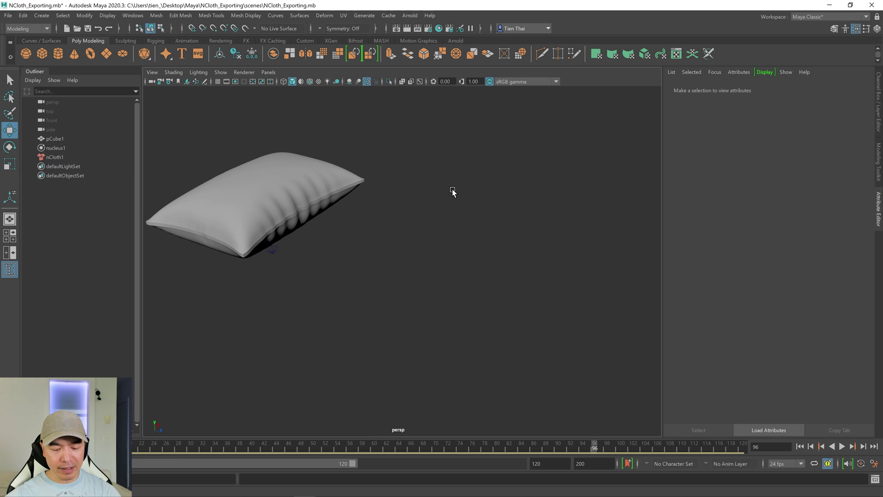
left_click(6, 16)
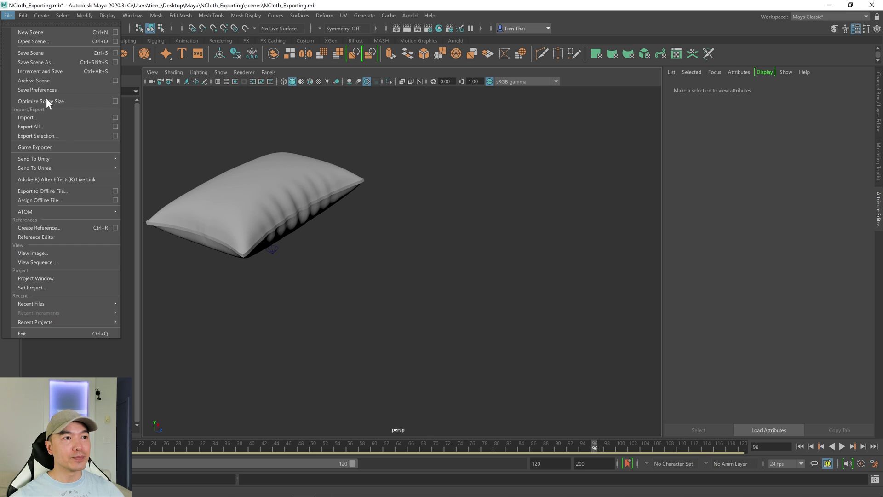
left_click(38, 121)
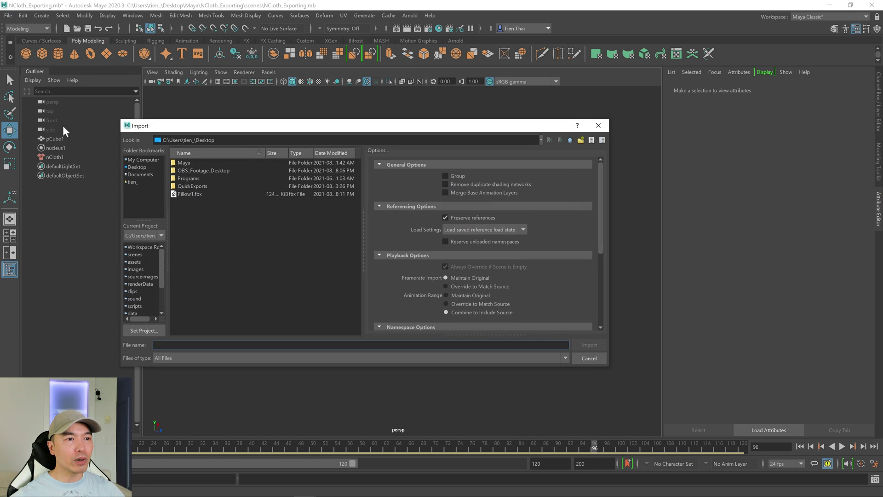
left_click(191, 193)
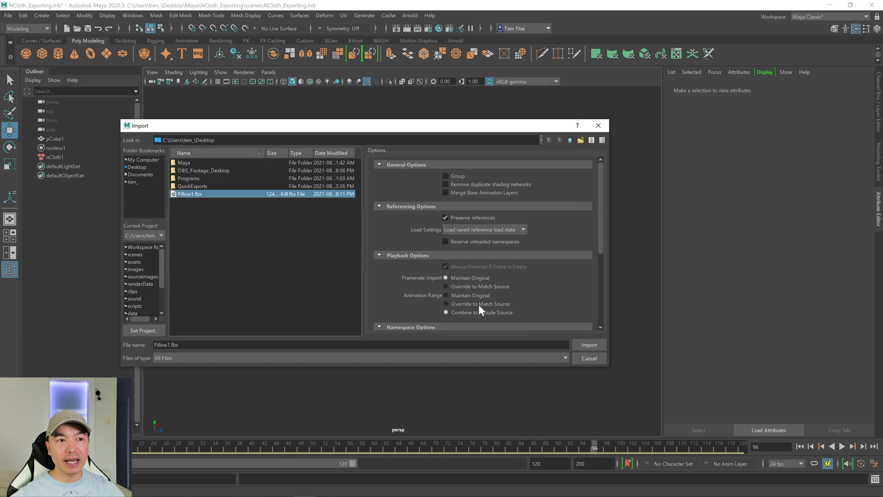
left_click(587, 345)
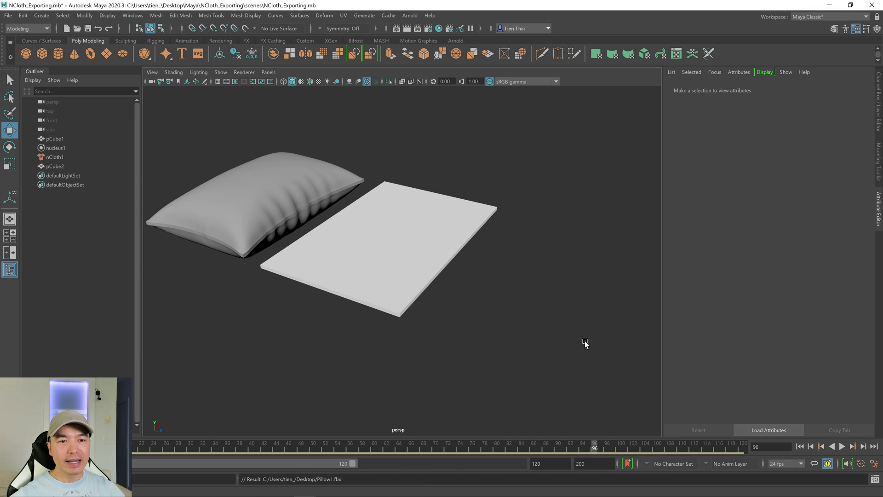
Select the imported FBX mesh and compare its shape with the simulated pillow from several angles
left_click_drag(485, 329, 464, 326, "alt")
scroll(488, 329, "up", 3)
scroll(506, 336, "down", 3)
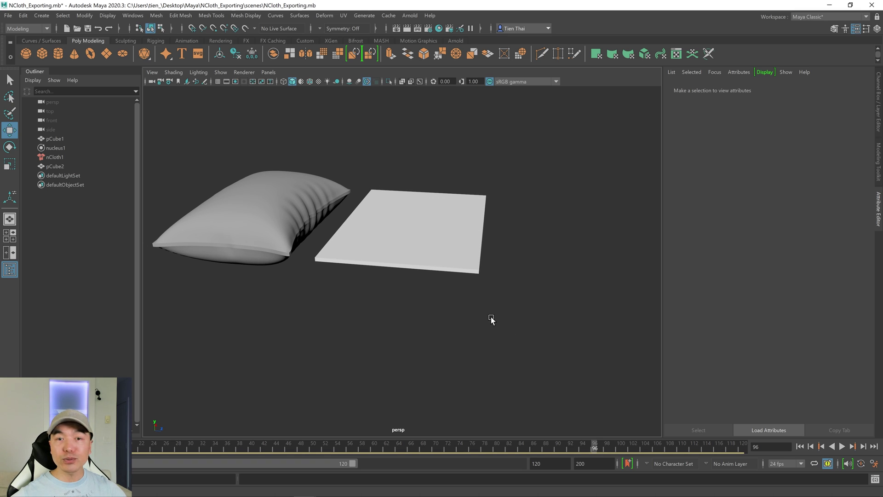
left_click_drag(360, 283, 406, 282, "alt")
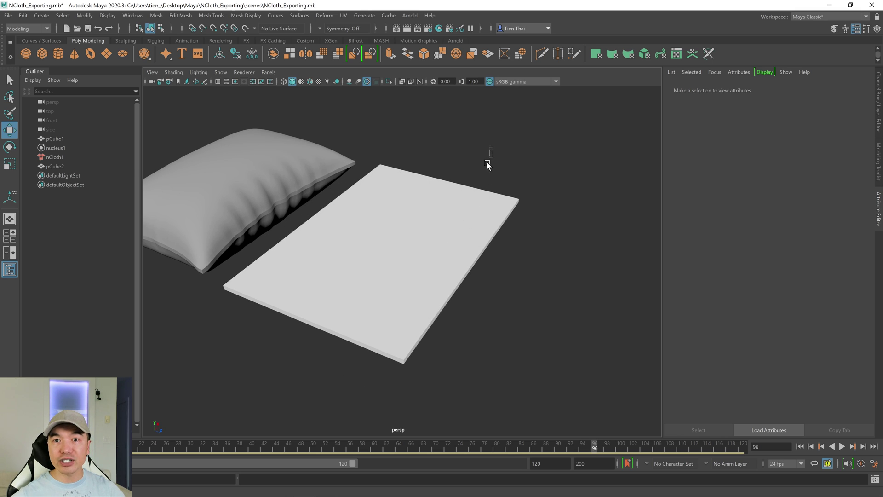
left_click(437, 260)
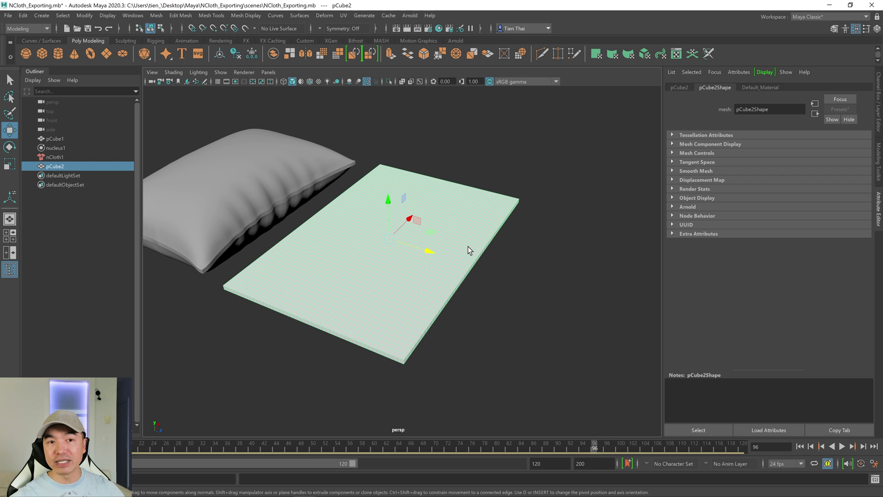
left_click_drag(433, 276, 451, 270, "alt")
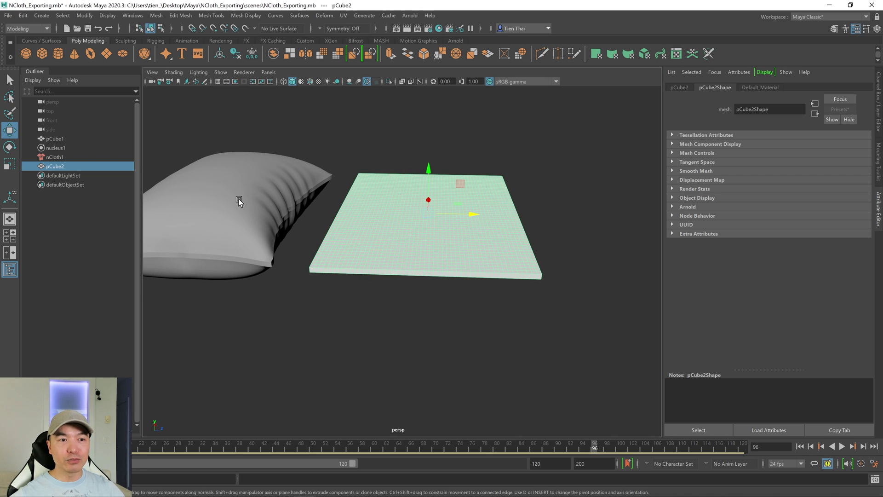
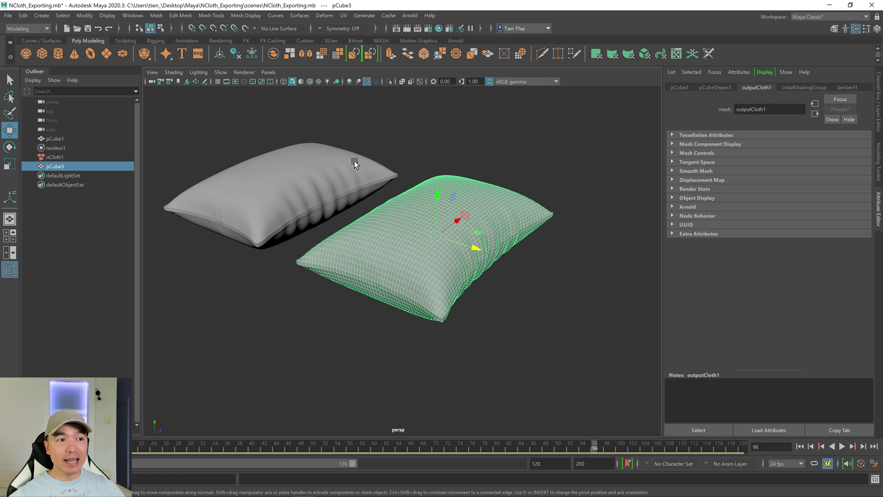
Export the selected duplicate pillow to the Desktop with the OBJexport file type, naming it Pillow2
left_click_drag(466, 173, 465, 202, "alt")
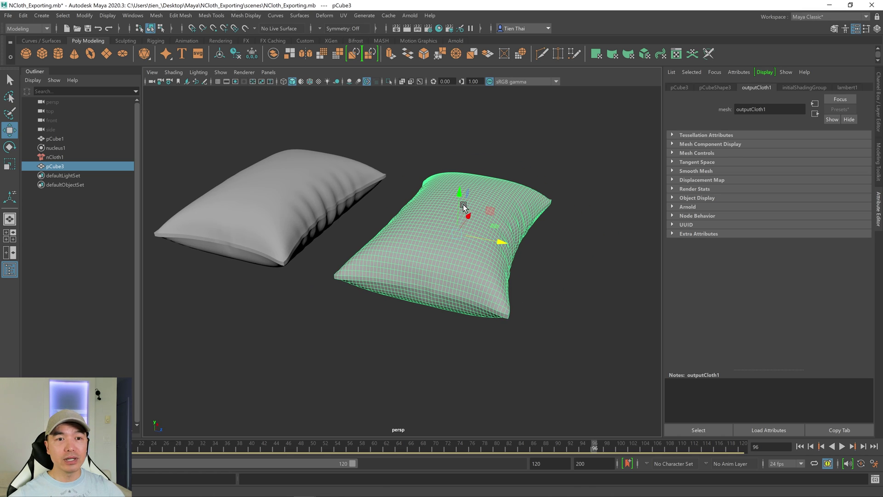
left_click(8, 17)
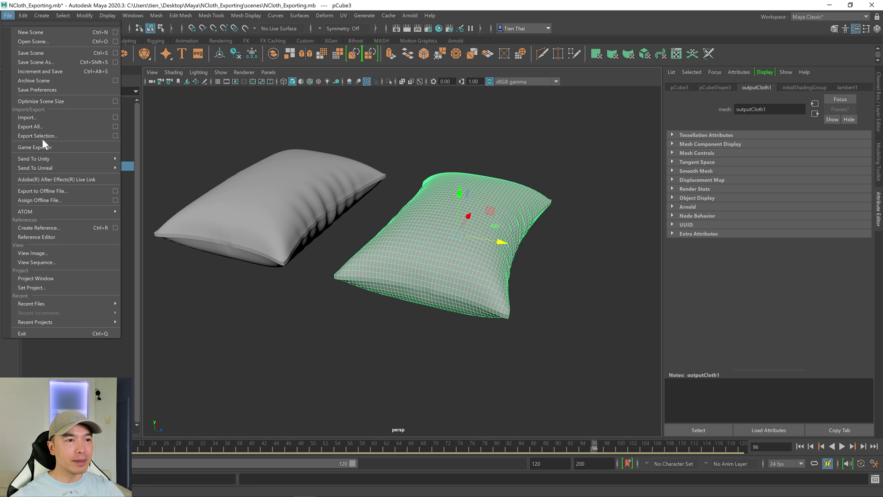
left_click(28, 135)
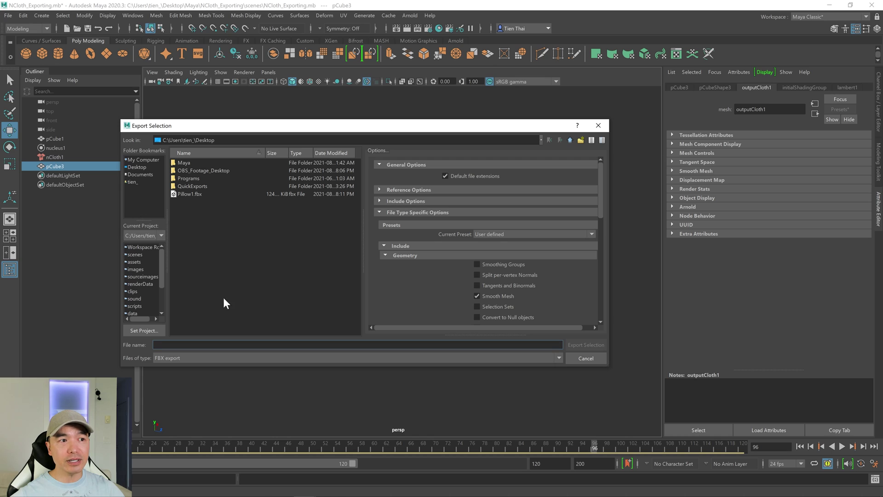
left_click(178, 358)
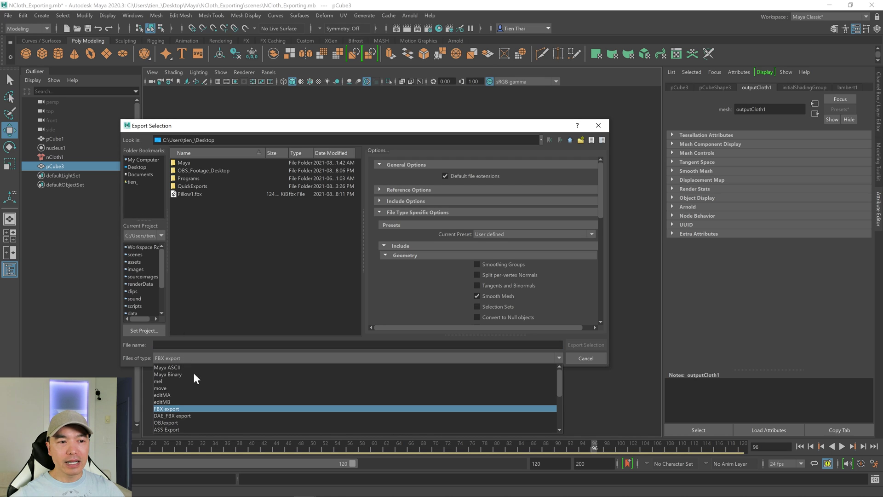
left_click(177, 422)
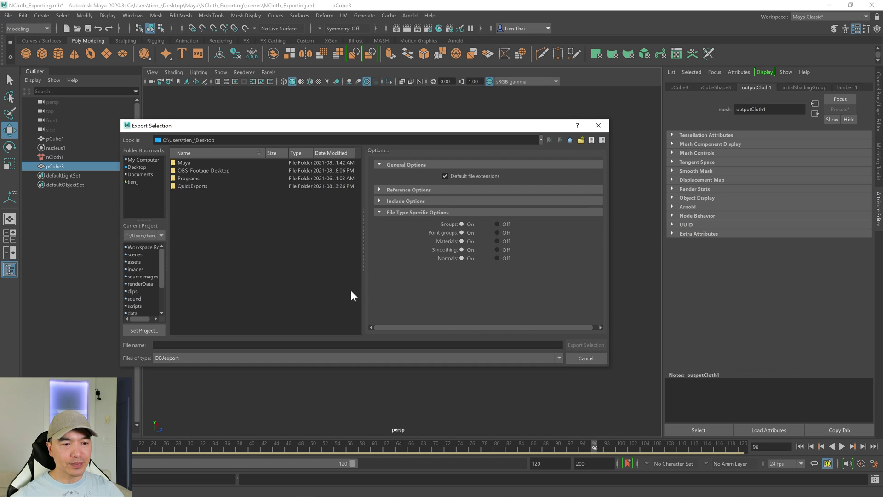
left_click(219, 344)
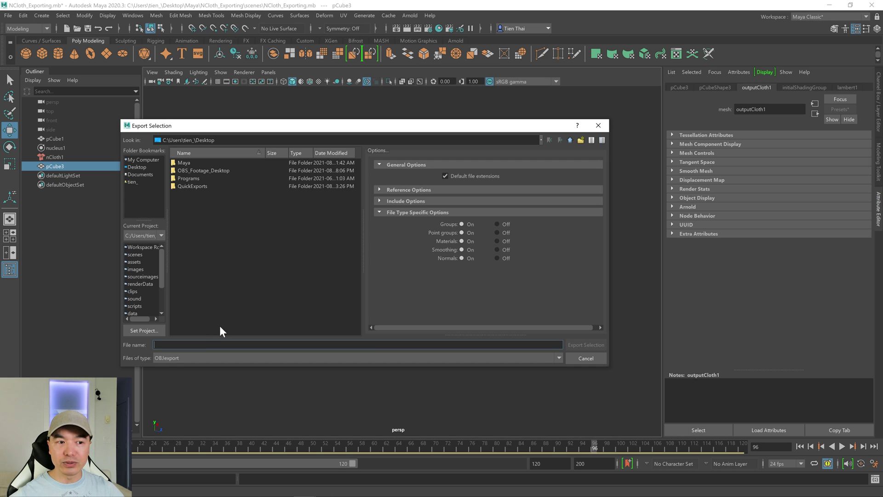
type("Pil")
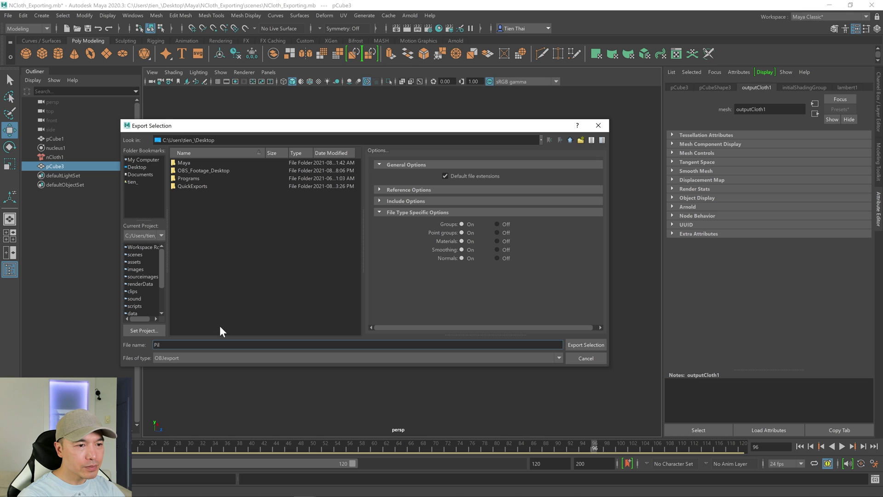
type("low2")
key("Return")
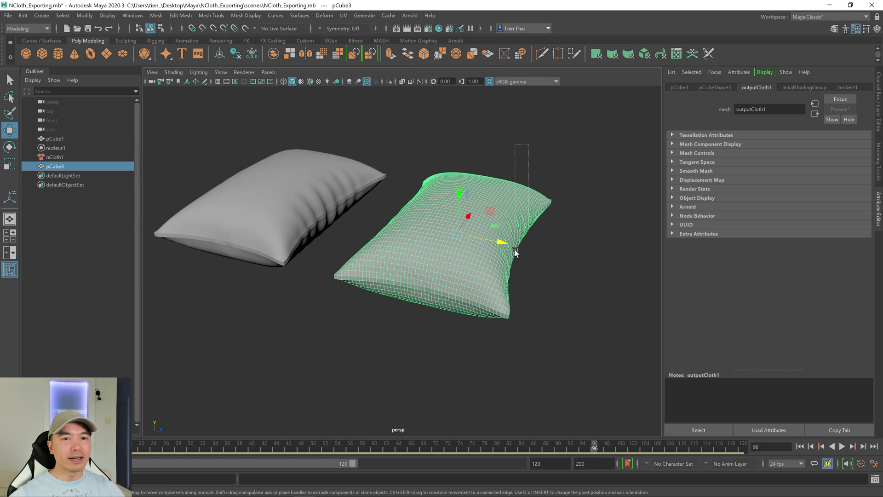
Delete the duplicate pillow from the scene and import Pillow2.obj from the Desktop
key("Delete")
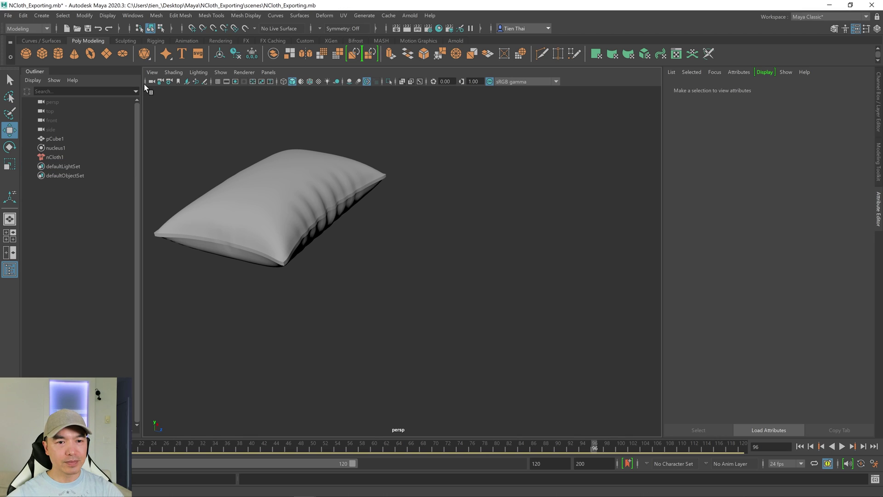
left_click(8, 15)
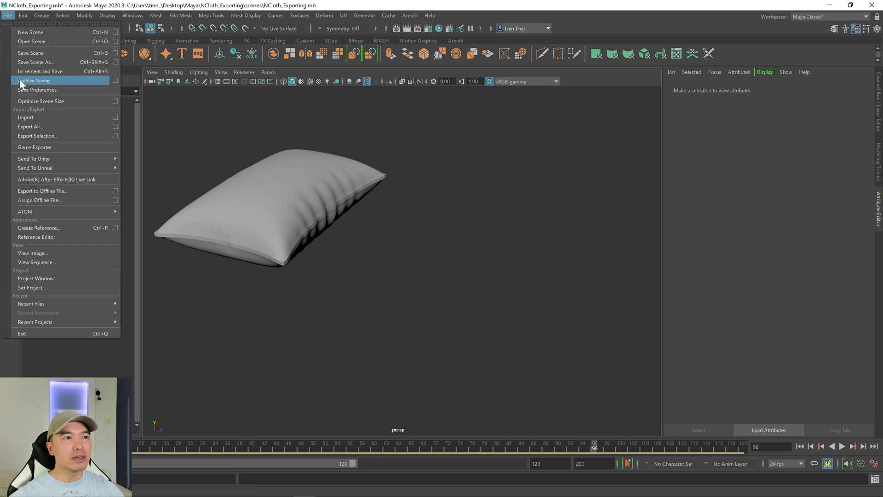
left_click(34, 115)
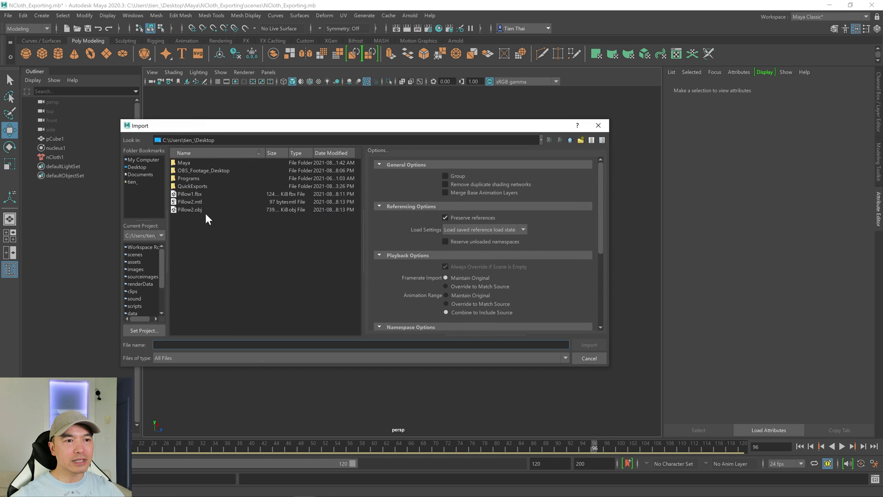
left_click(198, 209)
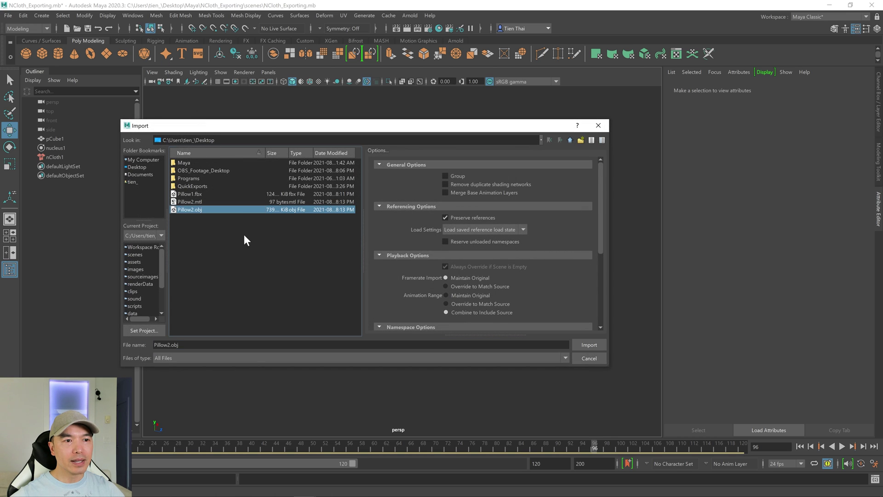
left_click(583, 345)
Select the imported OBJ mesh and compare its shape with the simulated pillow from several angles
scroll(561, 347, "down", 3)
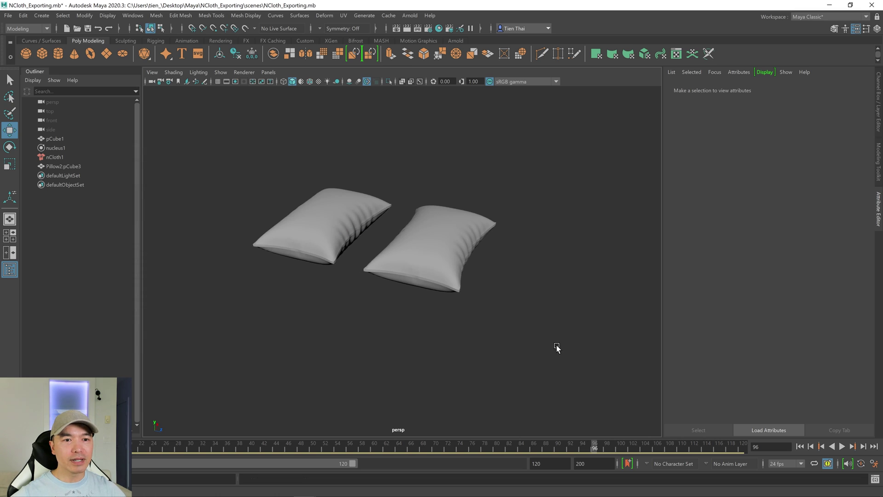
scroll(578, 346, "up", 2)
left_click_drag(578, 345, 531, 348, "alt")
left_click(470, 232)
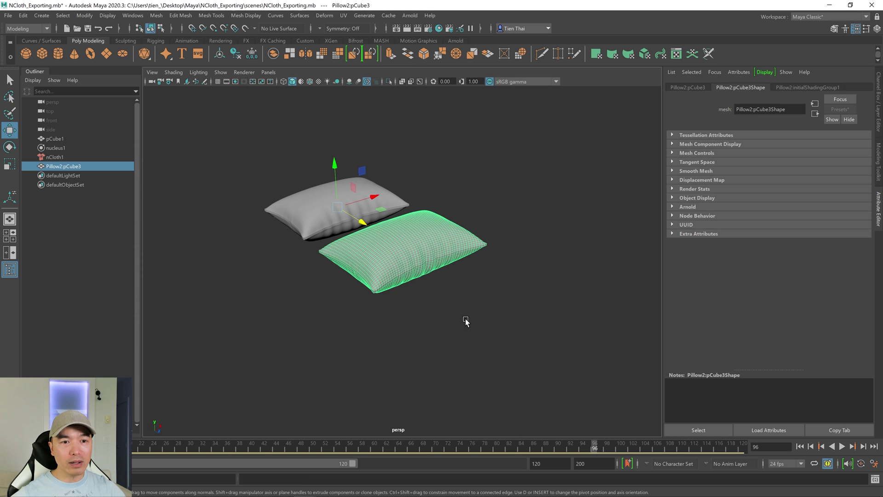
left_click_drag(477, 319, 297, 228, "alt")
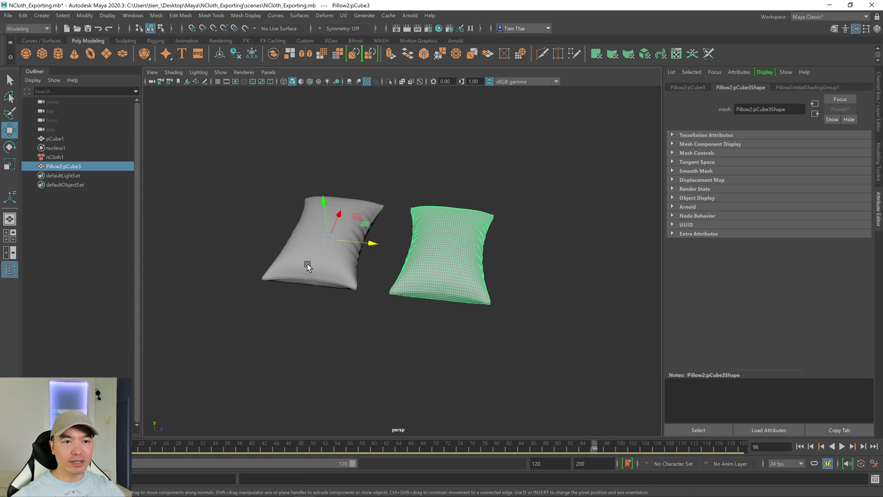
left_click_drag(305, 263, 324, 262, "alt")
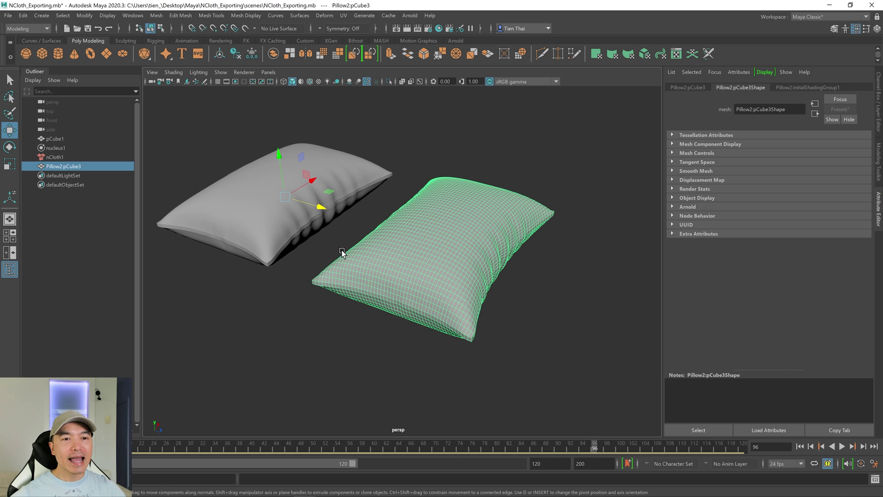
left_click_drag(469, 300, 455, 304, "alt")
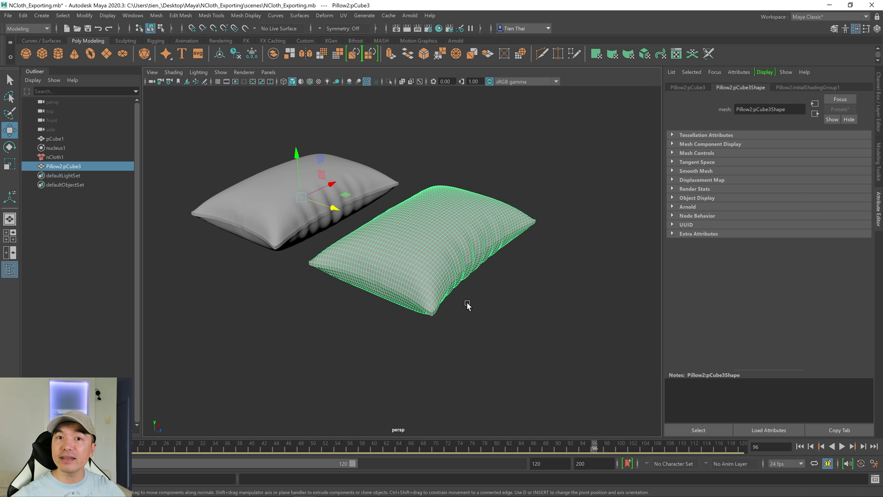
scroll(535, 274, "down", 2)
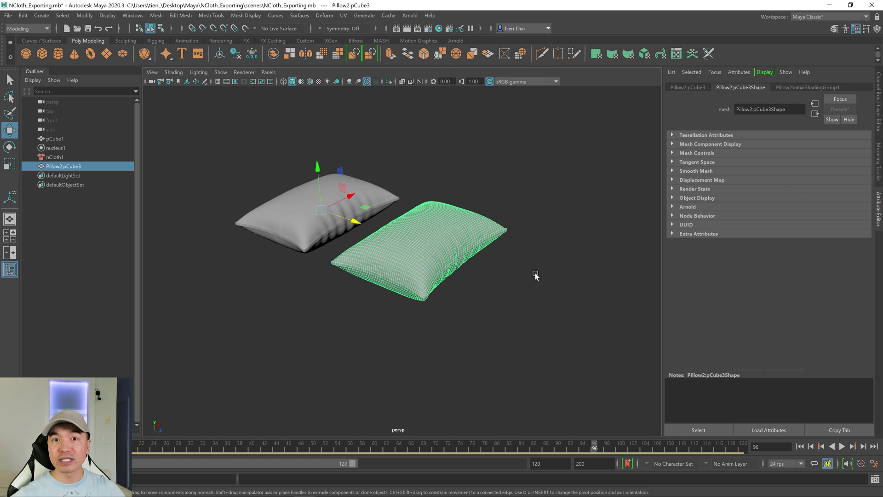
left_click_drag(535, 274, 532, 256, "alt")
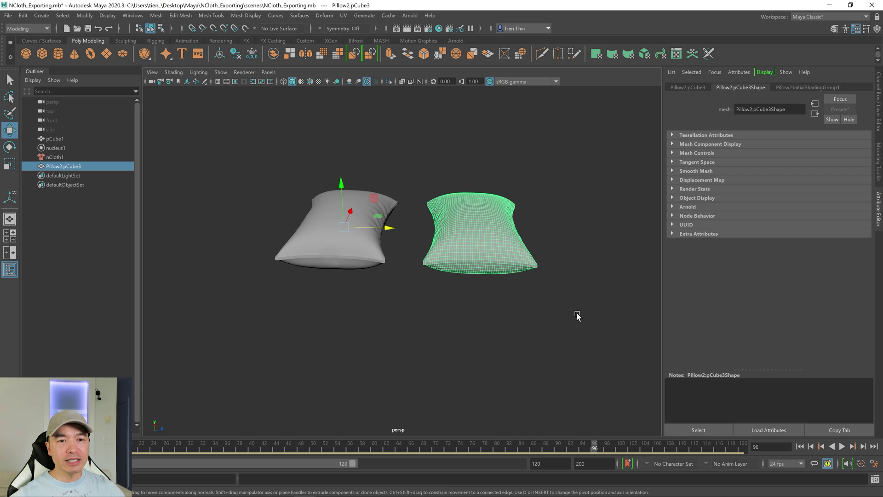
Delete the imported OBJ pillow, duplicate the simulated pillow and move the copy beside the original
key("Delete")
left_click_drag(570, 311, 459, 275, "alt")
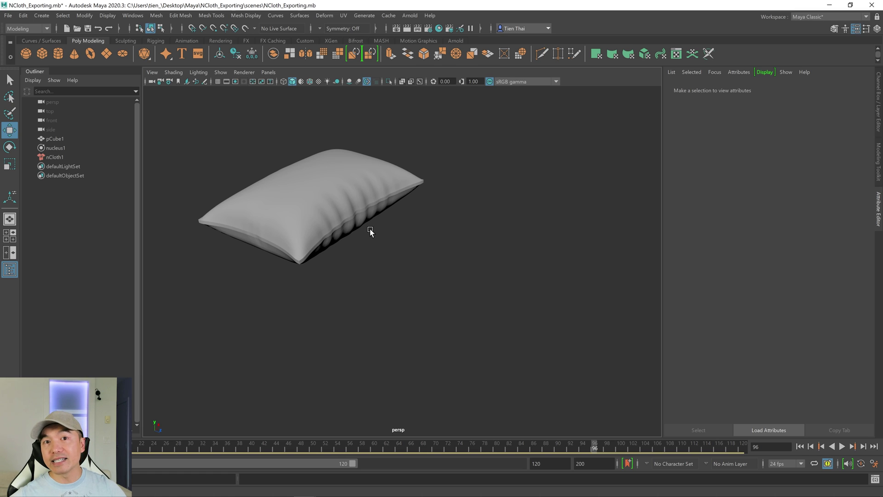
left_click(318, 199)
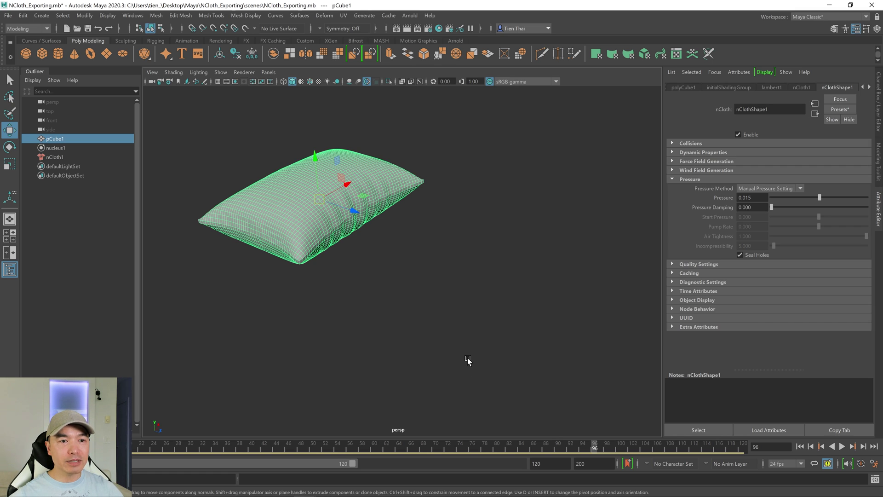
key("ctrl+d")
left_click_drag(352, 208, 517, 271)
scroll(507, 290, "down", 5)
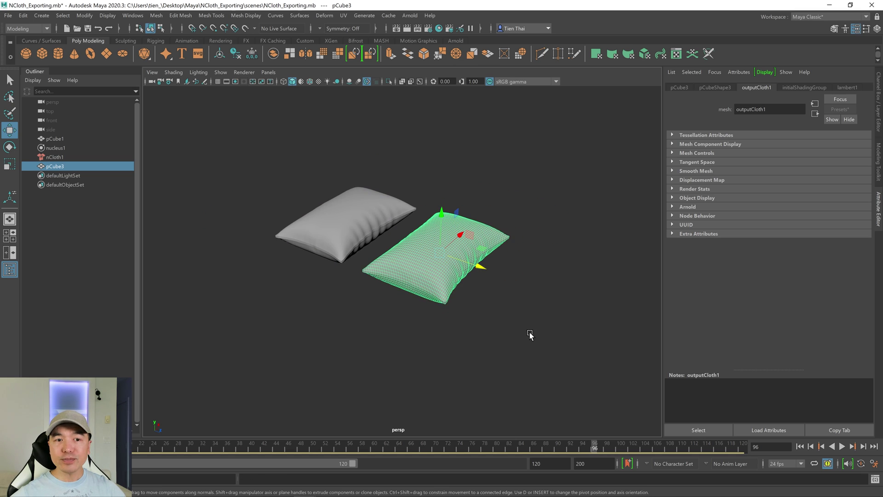
scroll(533, 339, "up", 2)
scroll(538, 330, "up", 2)
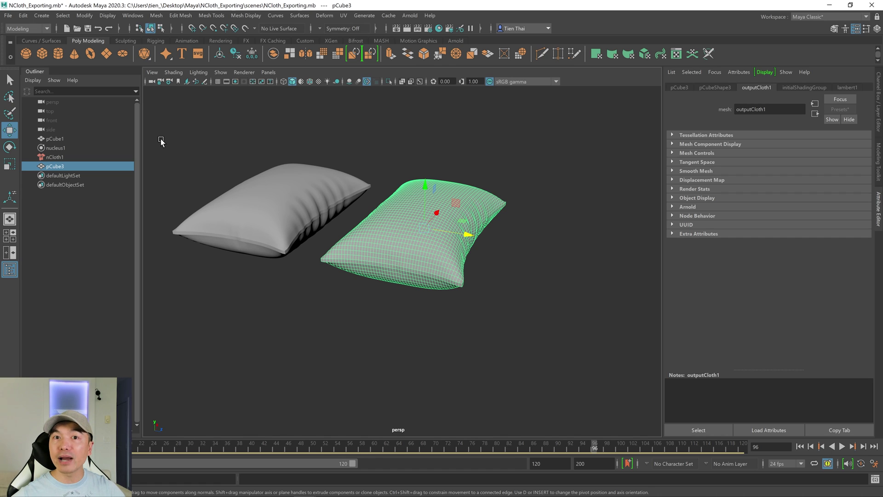
Create a polygon cylinder overlapping the duplicate pillow and combine the two into one mesh
left_click(63, 54)
left_click_drag(318, 216, 429, 230)
left_click_drag(410, 108, 544, 359, "shift")
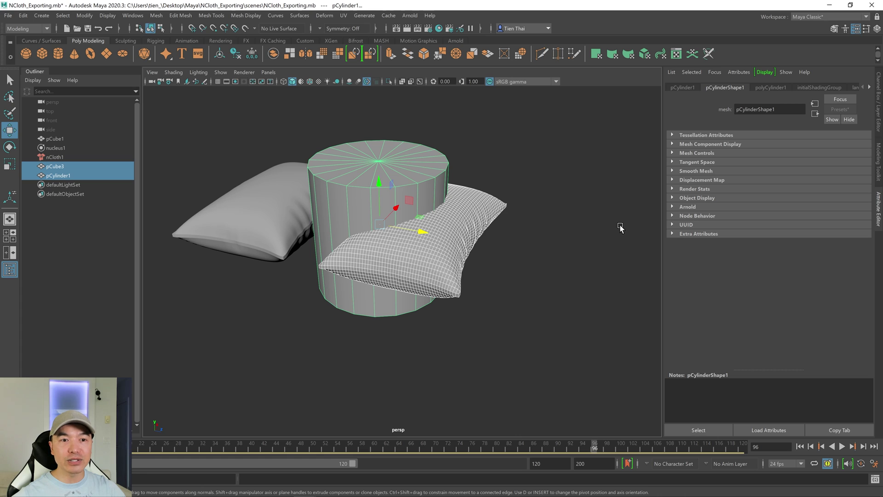
left_click(878, 171)
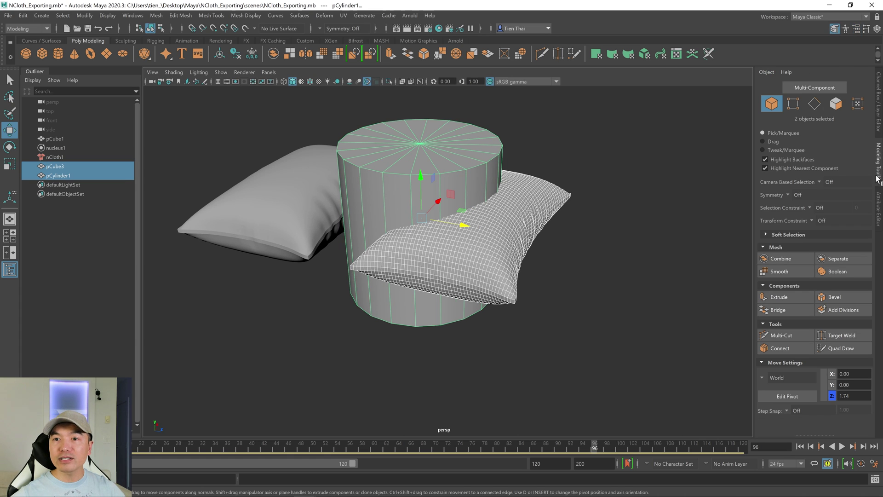
left_click(777, 259)
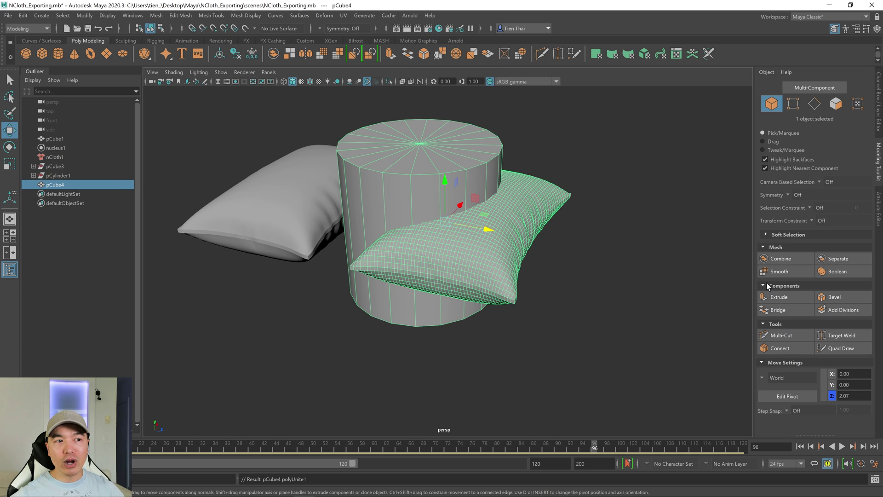
Separate the combined mesh and unparent the pillow piece polySurface1 from the pCube4 group
left_click(841, 259)
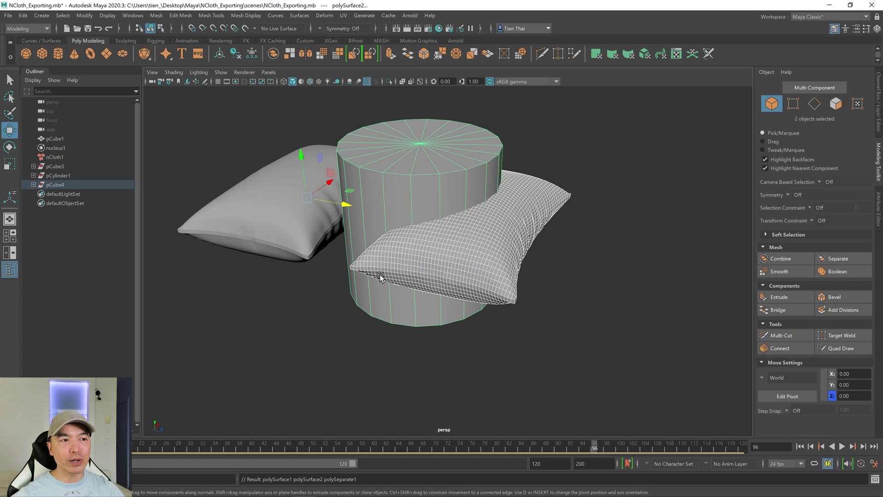
left_click(33, 184)
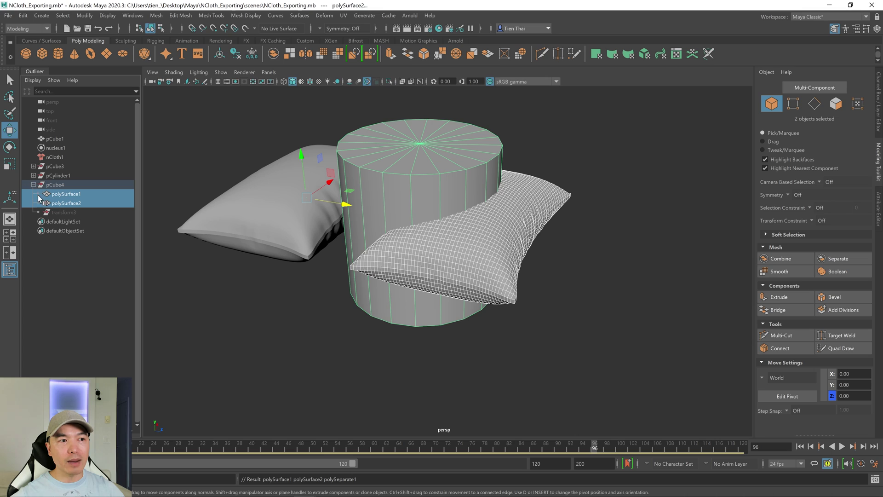
left_click(69, 194)
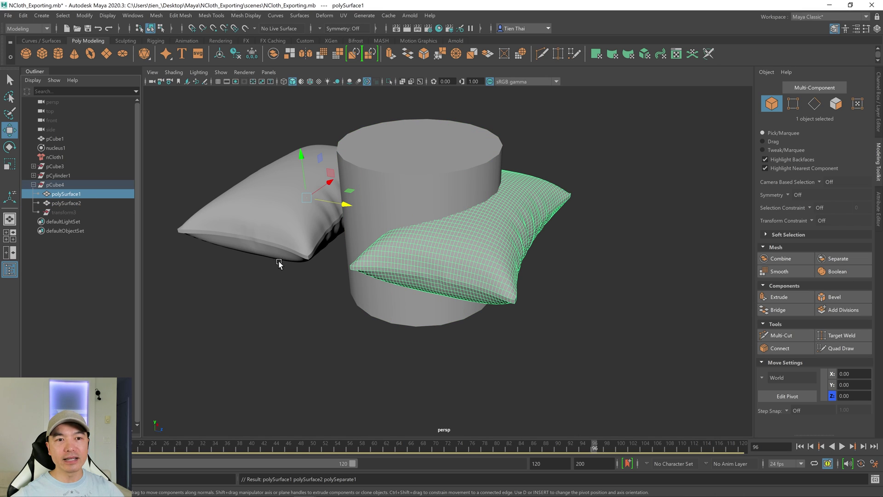
left_click_drag(65, 201, 523, 251)
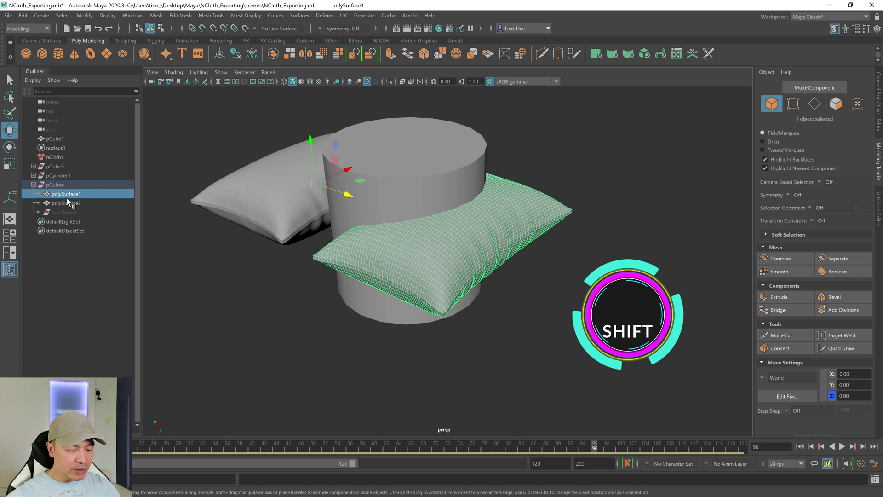
key("shift+p")
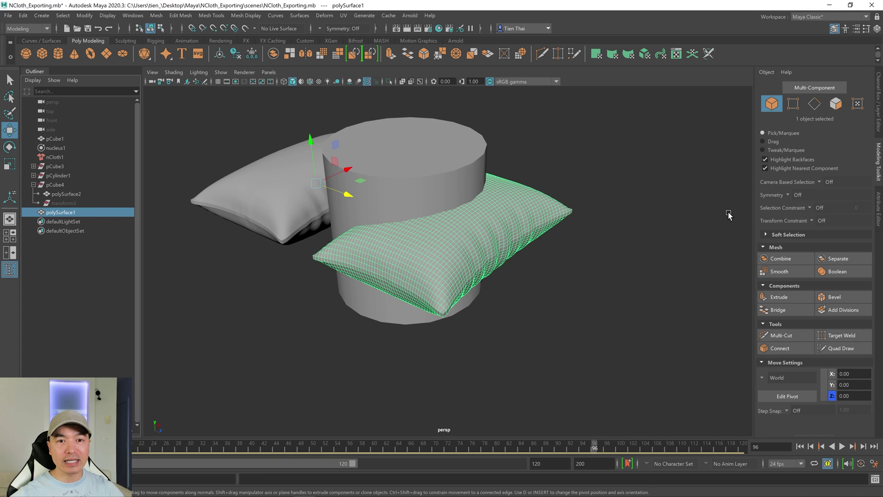
Delete the construction history of polySurface1 and check which nodes remain on the mesh
left_click(879, 209)
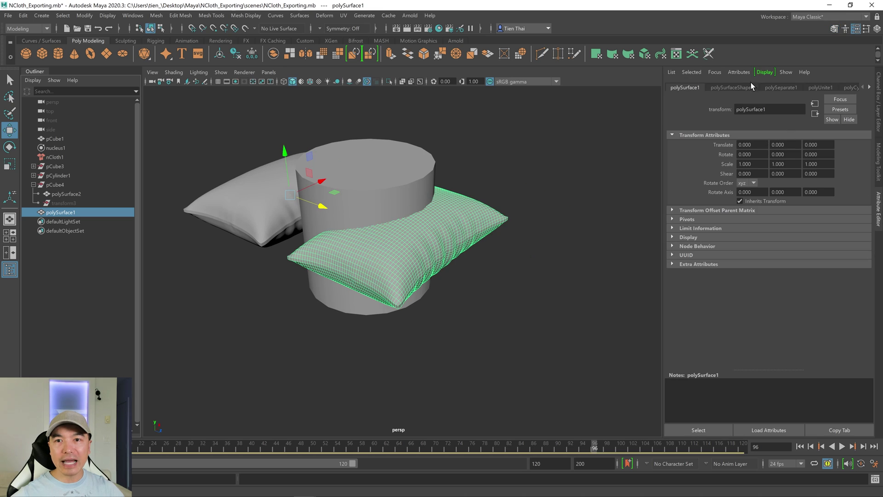
scroll(706, 87, "down", 6)
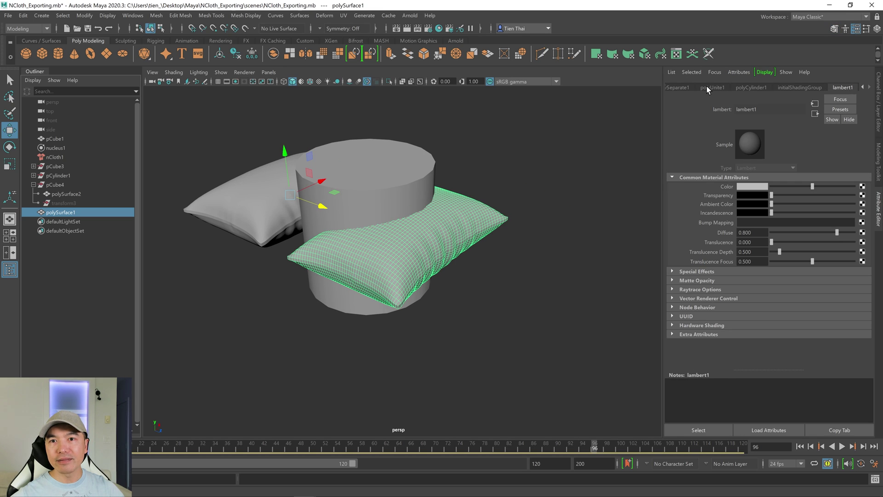
scroll(706, 87, "up", 6)
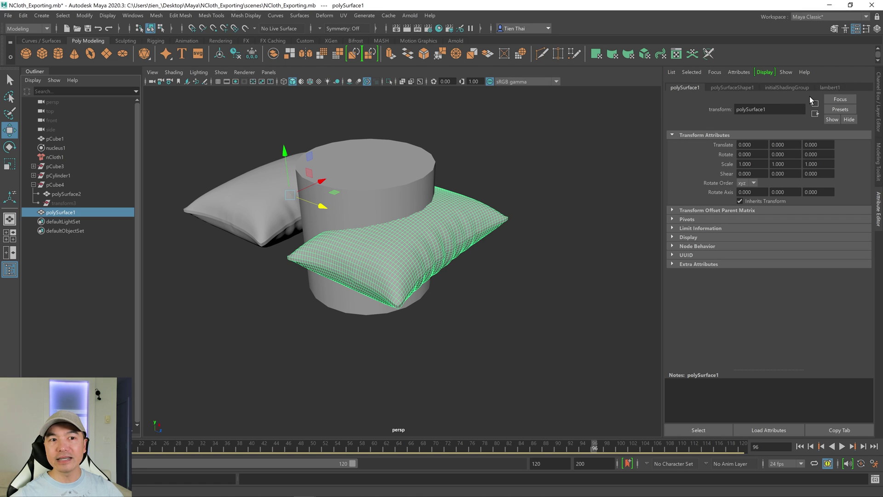
left_click_drag(474, 185, 515, 266)
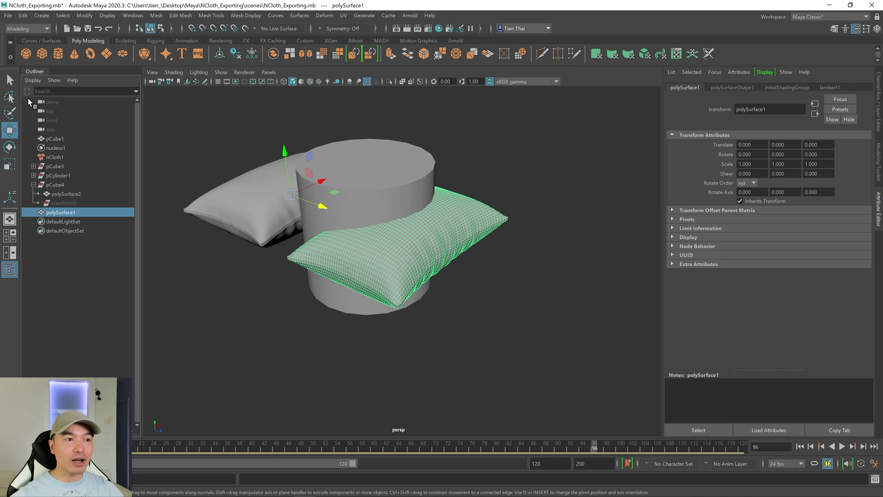
Export the selected polySurface1 pillow to the Desktop with the FBX export file type, naming it Pillow3
left_click(9, 15)
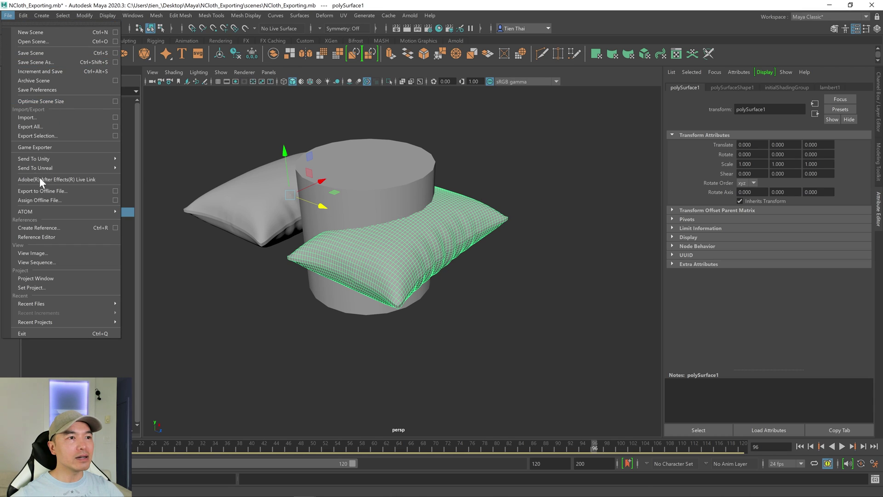
left_click(38, 135)
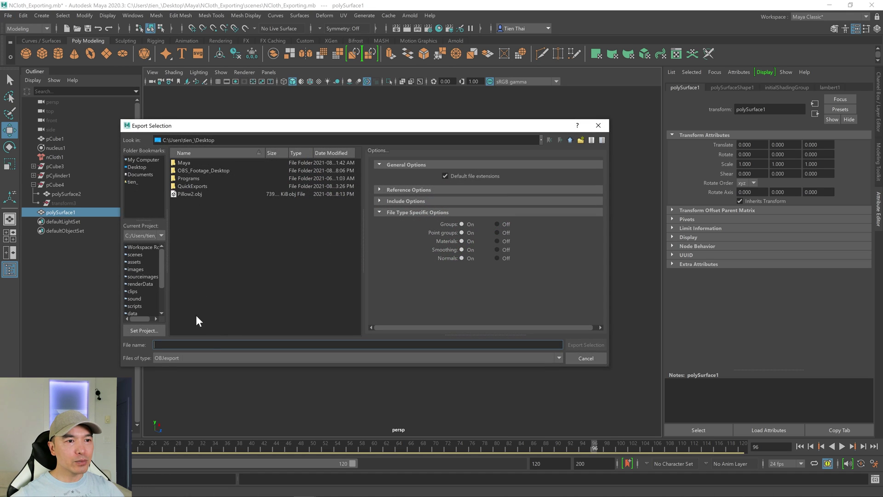
left_click(197, 355)
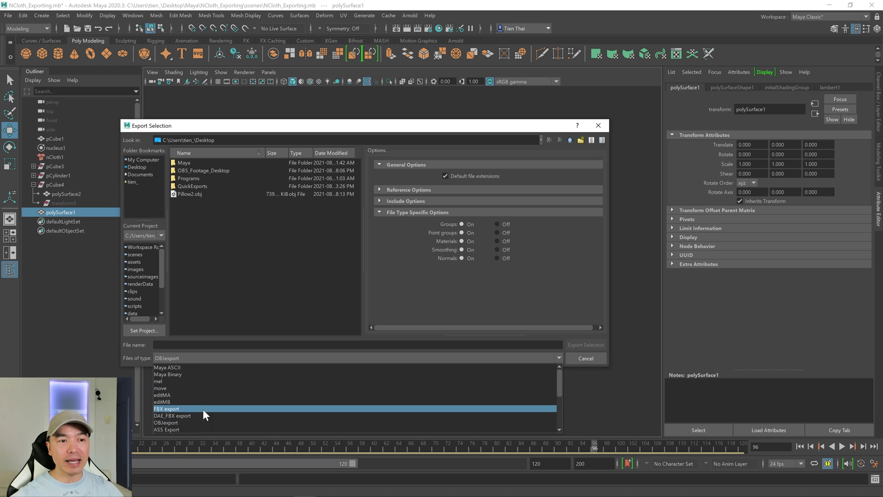
left_click(173, 408)
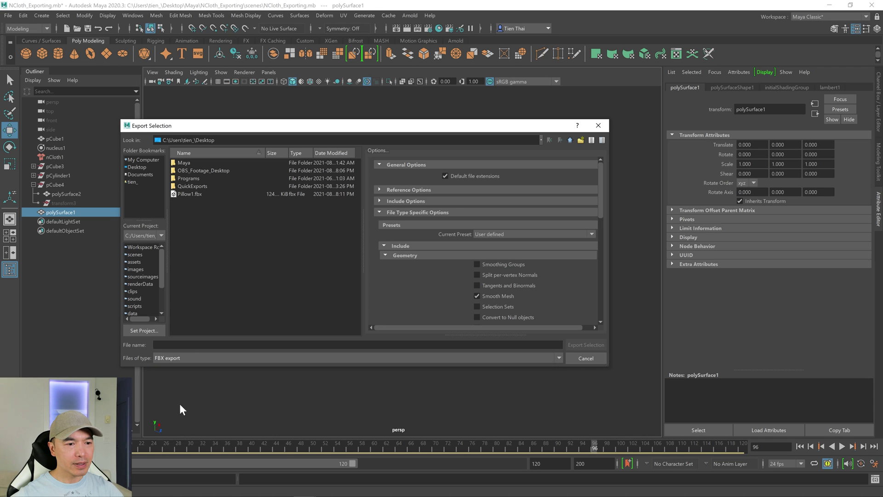
left_click(216, 341)
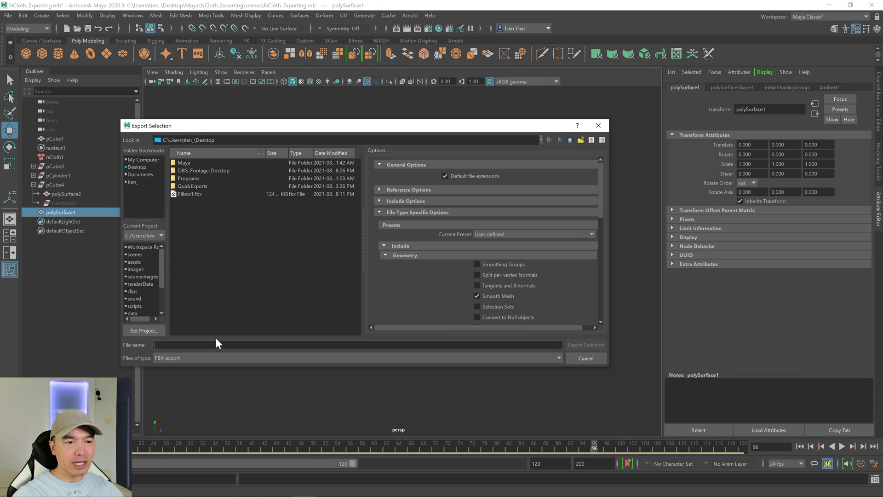
type("Pillow3")
key("Return")
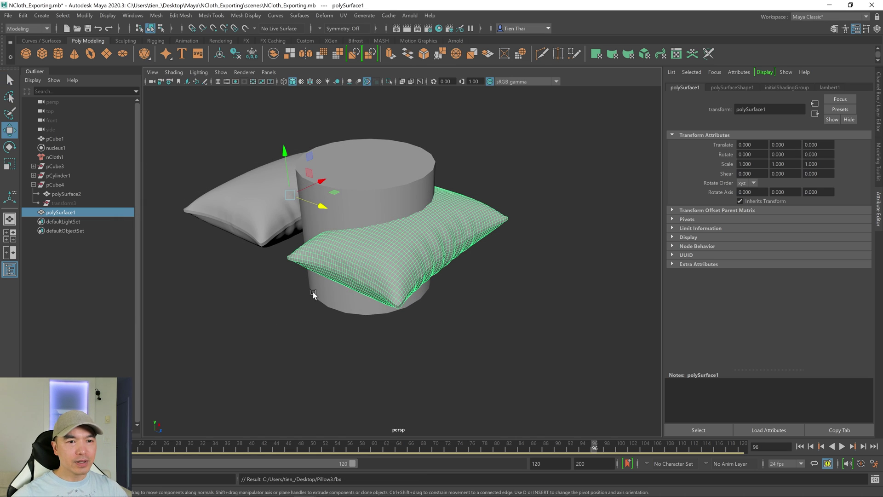
Delete polySurface1, pCube4, pCylinder1 and pCube3, keeping only the original nCloth pillow pCube1
key("Delete")
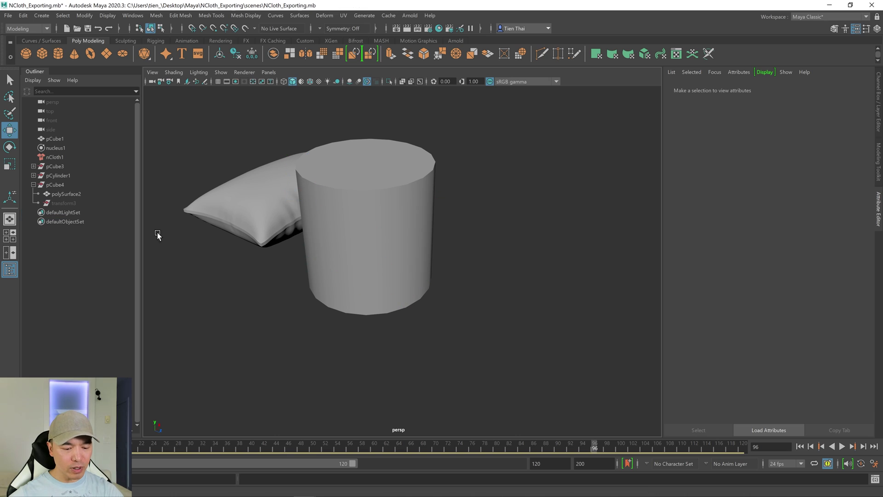
left_click(56, 184)
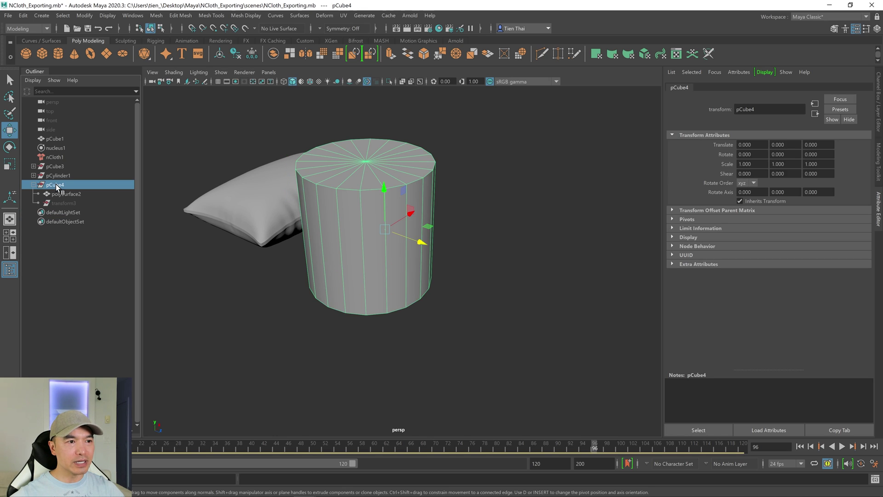
key("Delete")
left_click(52, 175)
key("Delete")
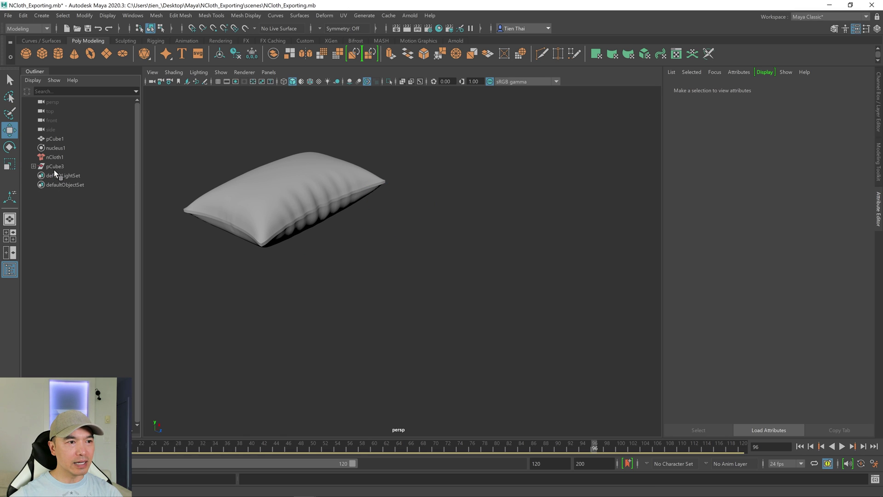
left_click(54, 166)
key("Delete")
left_click_drag(437, 276, 402, 314, "alt")
key("q")
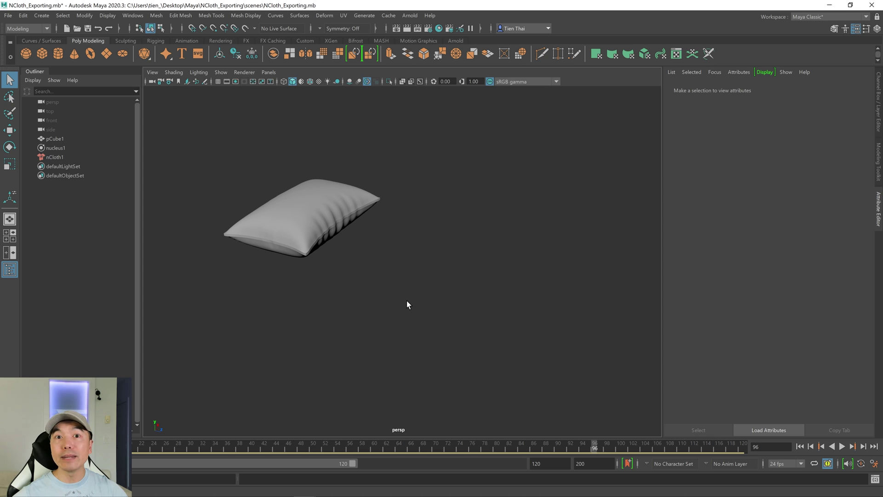
Import Pillow3.fbx from the Desktop to compare its shape with the original pillow, and delete the imported mesh
left_click(7, 15)
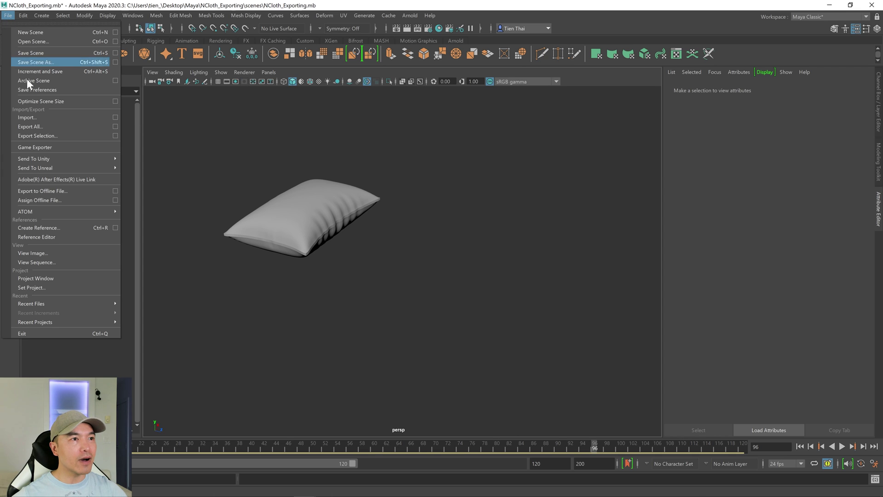
left_click(38, 118)
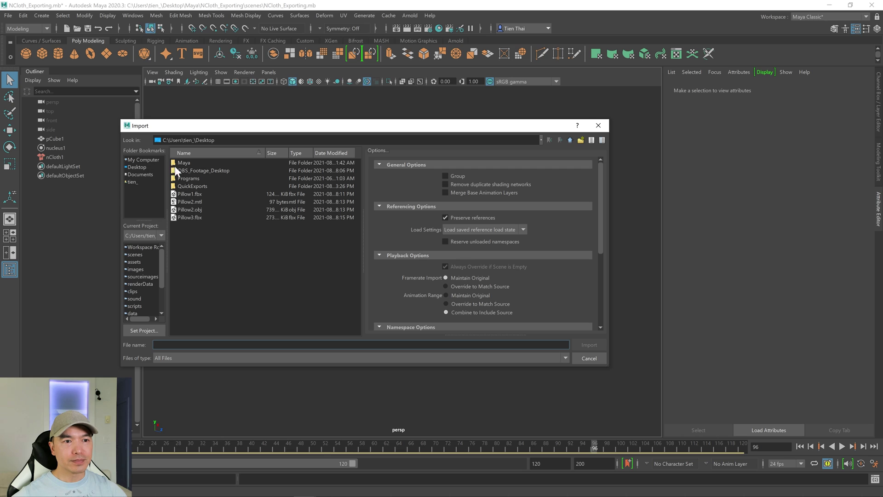
left_click(195, 218)
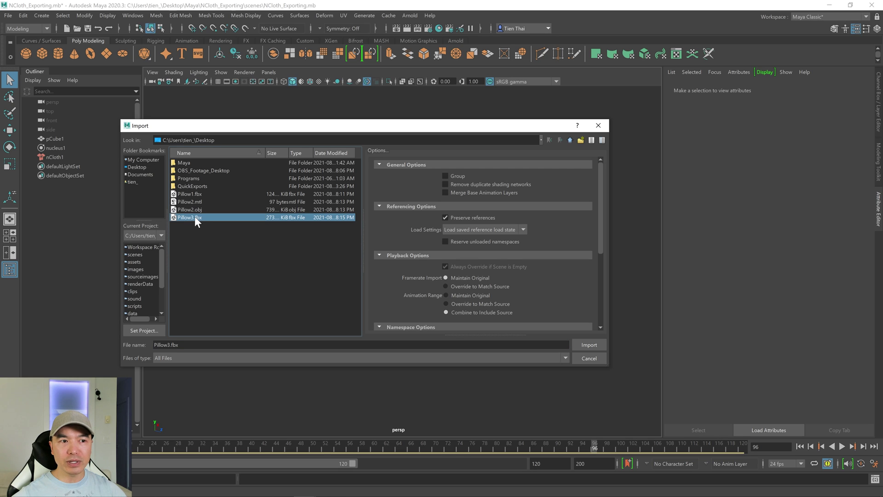
left_click(588, 345)
left_click_drag(417, 178, 486, 262)
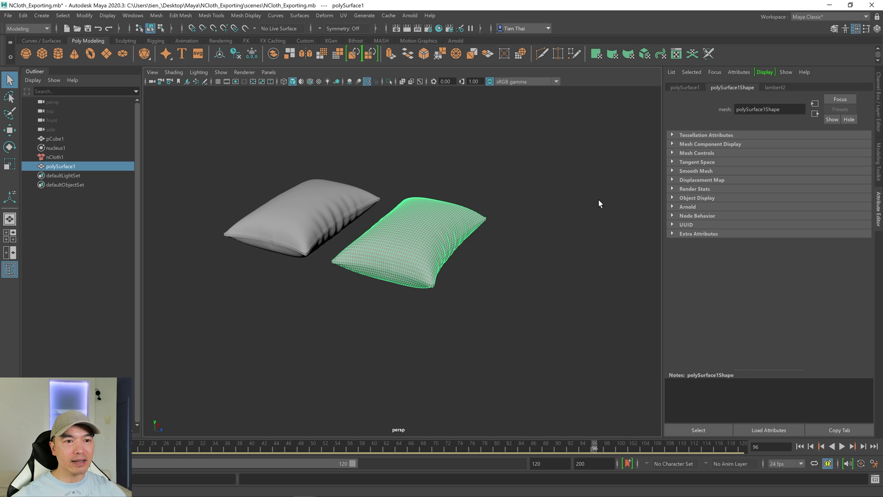
left_click_drag(575, 188, 498, 225, "alt")
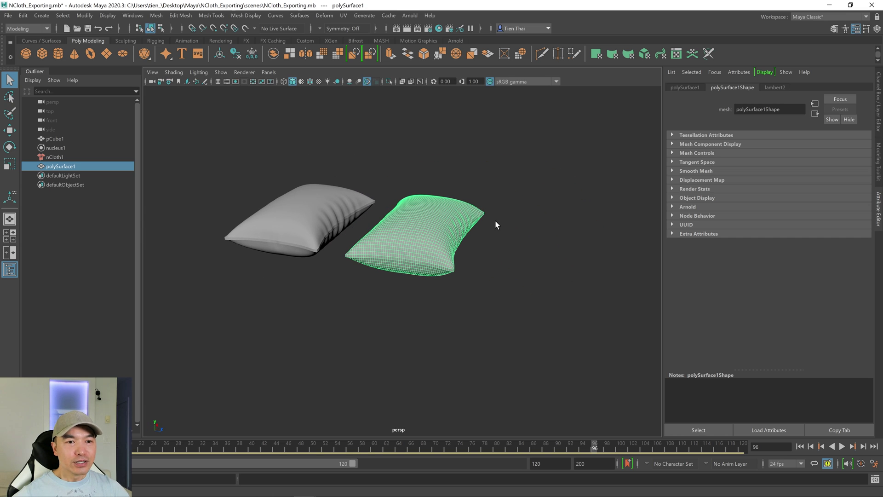
left_click_drag(429, 166, 527, 273)
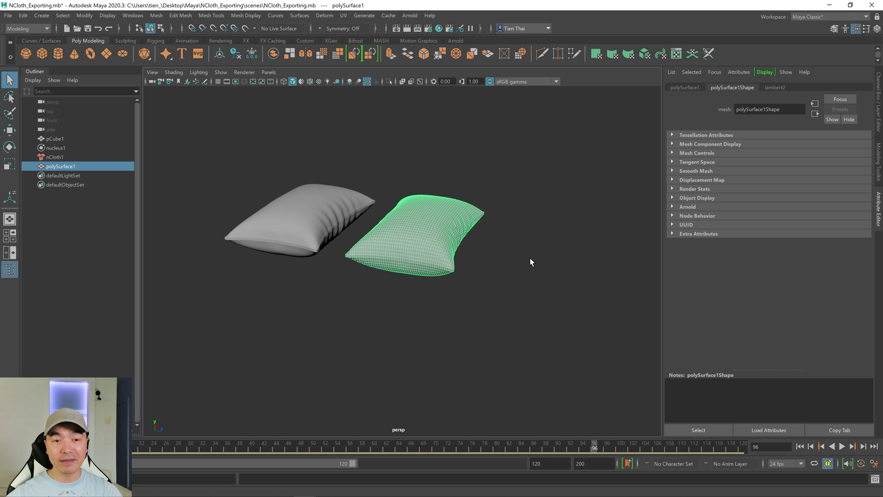
key("Delete")
left_click_drag(419, 266, 418, 288, "alt")
left_click_drag(373, 240, 478, 192, "alt")
Create an nObject nCache for pCube1 starting from frame 1, using one mcx file per frame over the Time Slider range
left_click(469, 234)
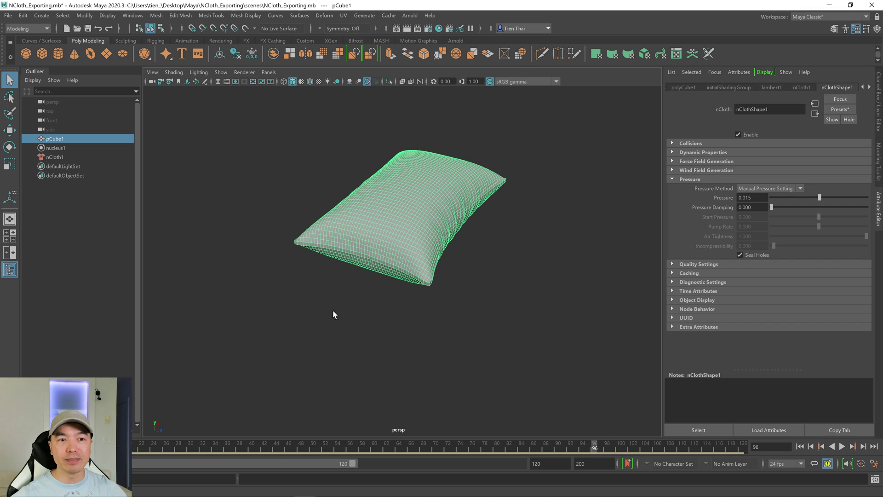
left_click_drag(595, 446, 11, 445)
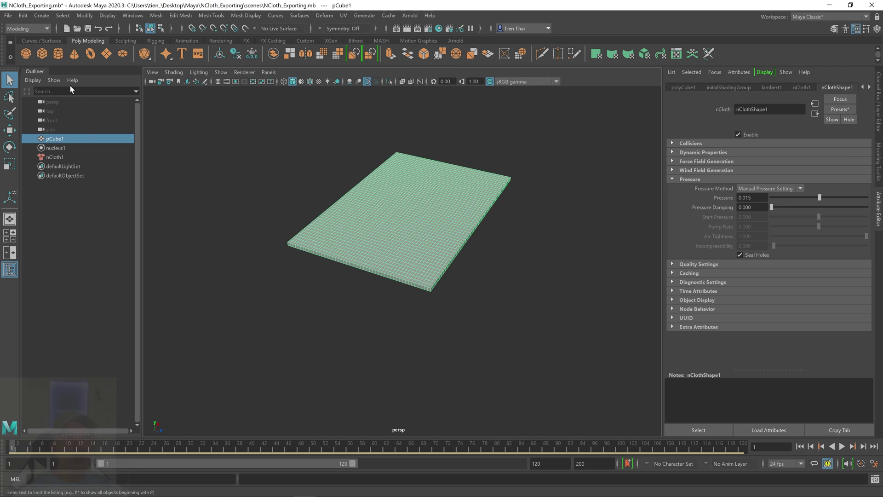
left_click(46, 27)
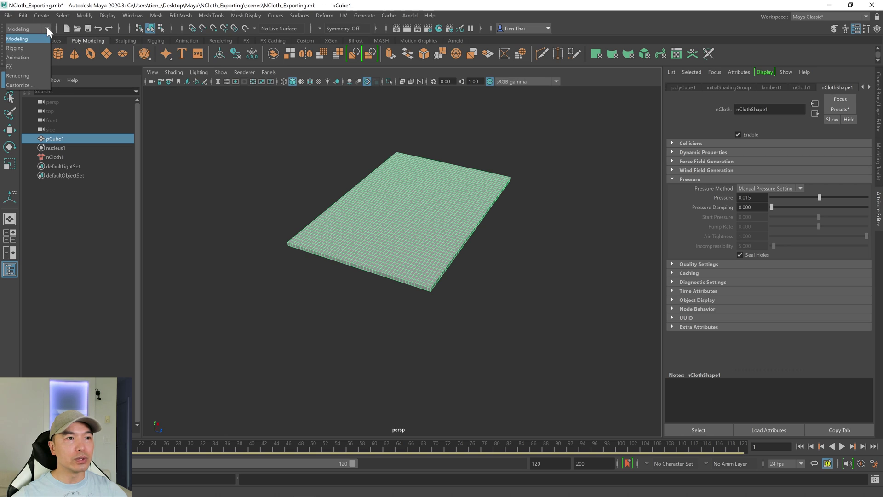
left_click(15, 63)
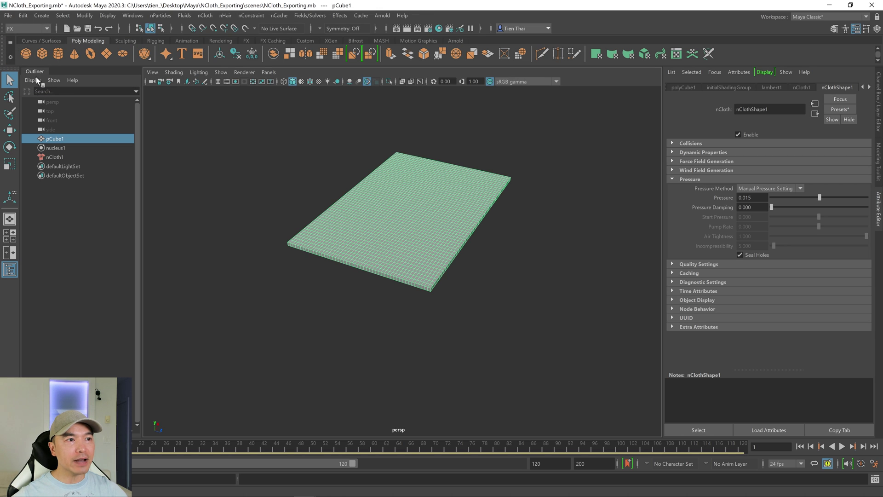
left_click(283, 15)
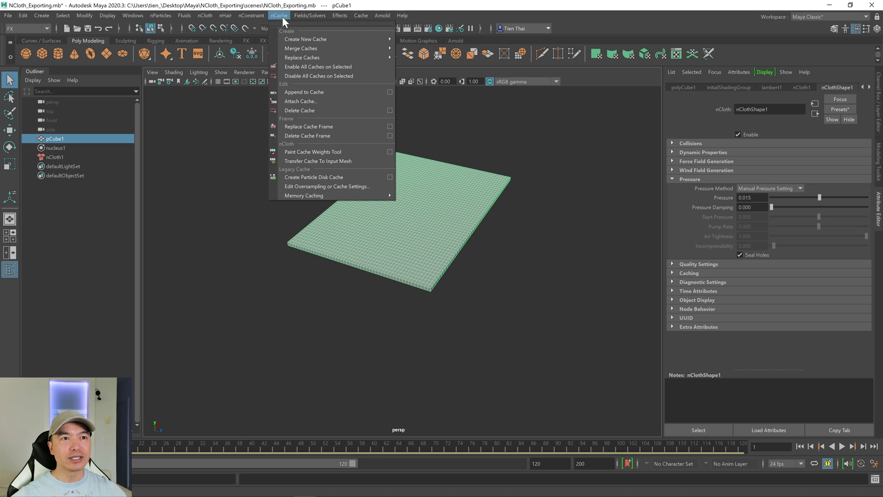
mouse_move(297, 38)
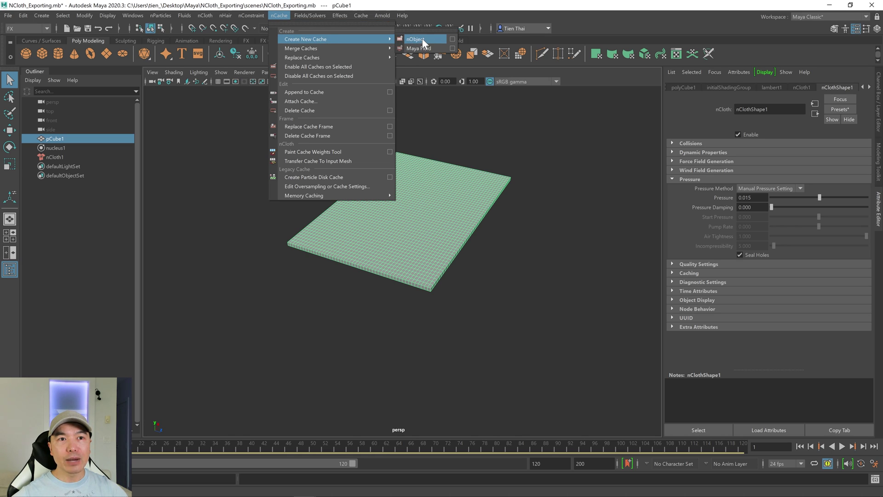
left_click(452, 39)
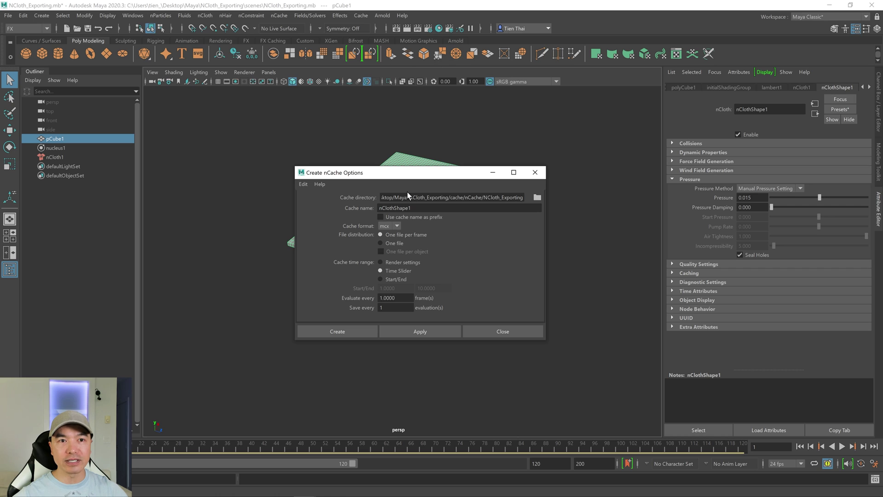
left_click_drag(411, 178, 623, 156)
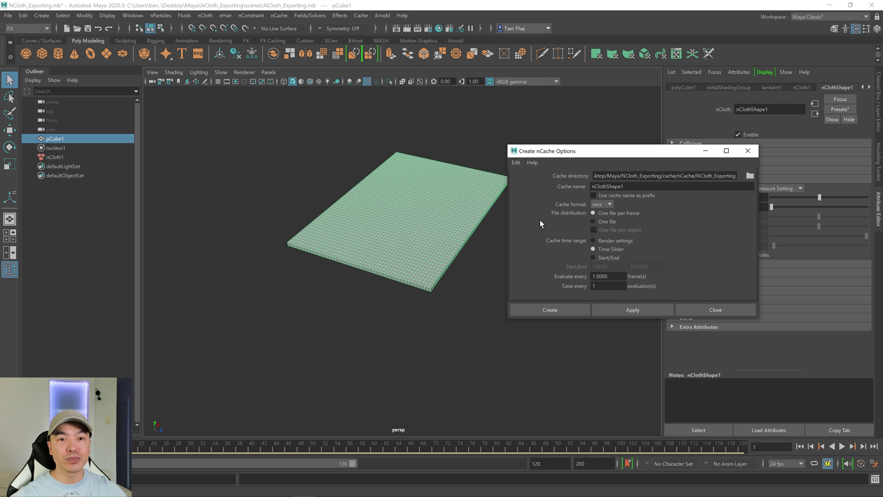
left_click(553, 309)
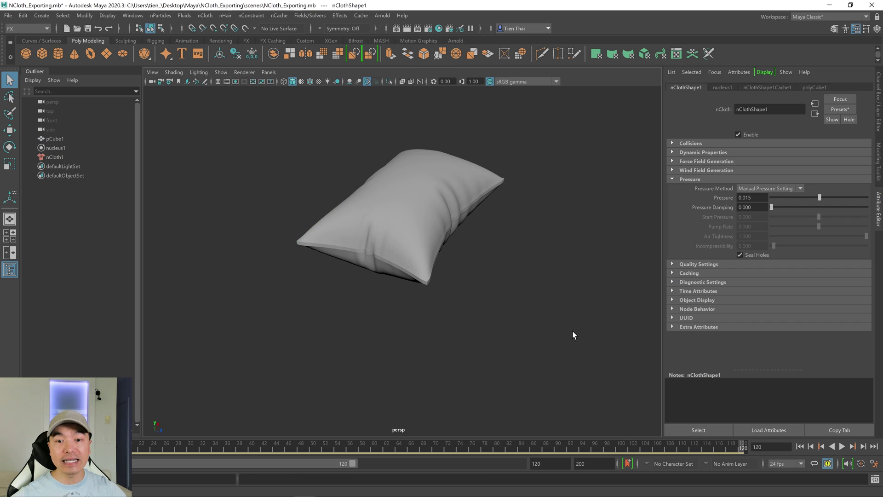
Scrub back through the cached pillow simulation and stop at frame 76
right_click_drag(555, 326, 530, 346, "alt")
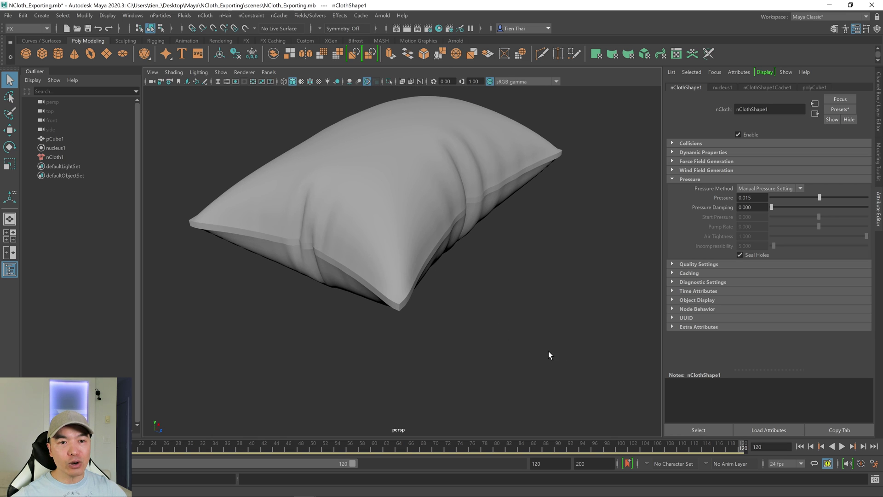
left_click_drag(736, 448, 496, 462)
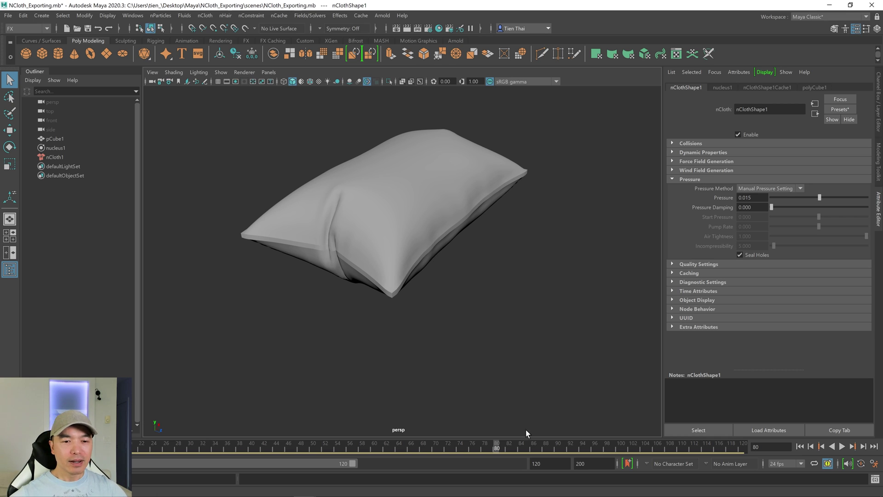
left_click_drag(494, 449, 472, 444)
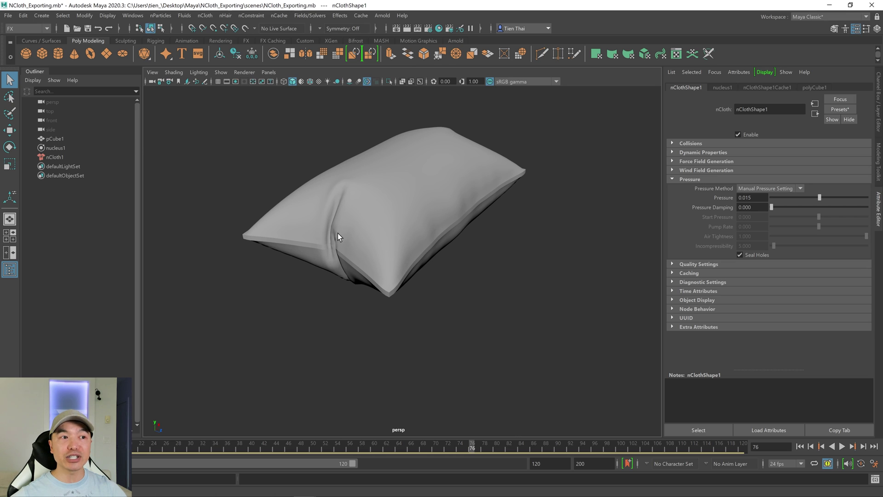
Transfer the cache of pCube1 to its input mesh and delete the pillow's nCloth history
left_click(404, 186)
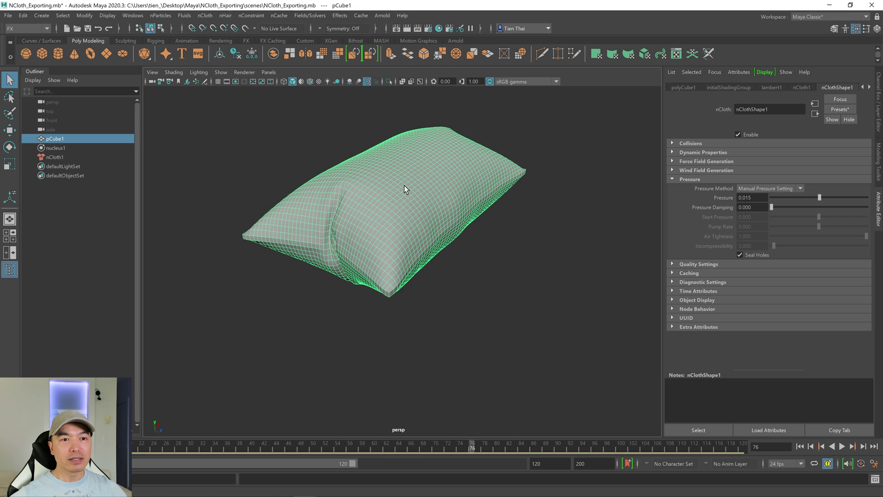
left_click(285, 14)
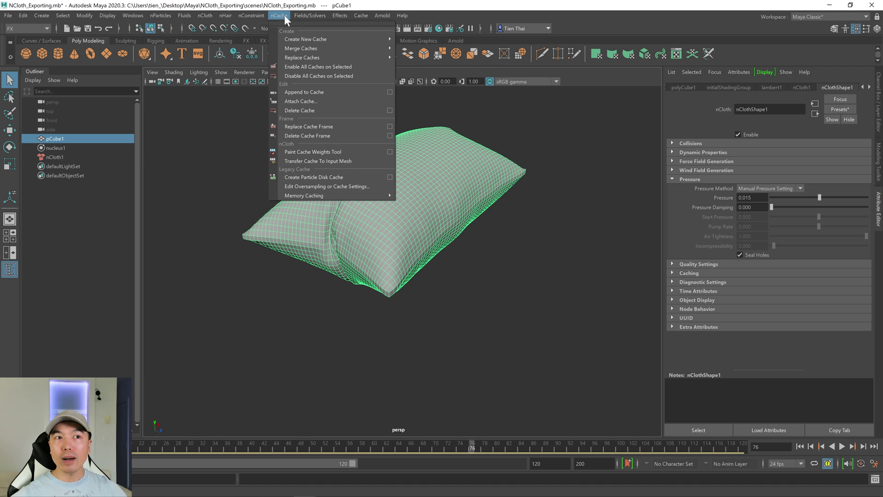
left_click(319, 161)
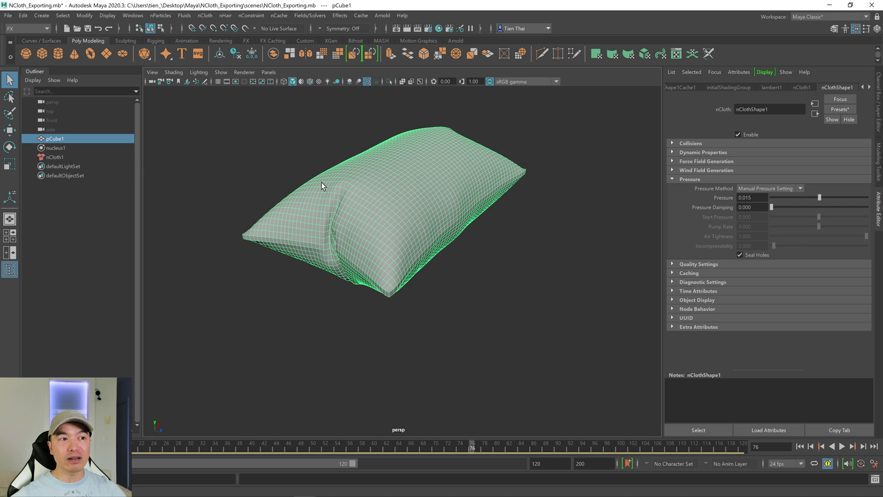
left_click(205, 15)
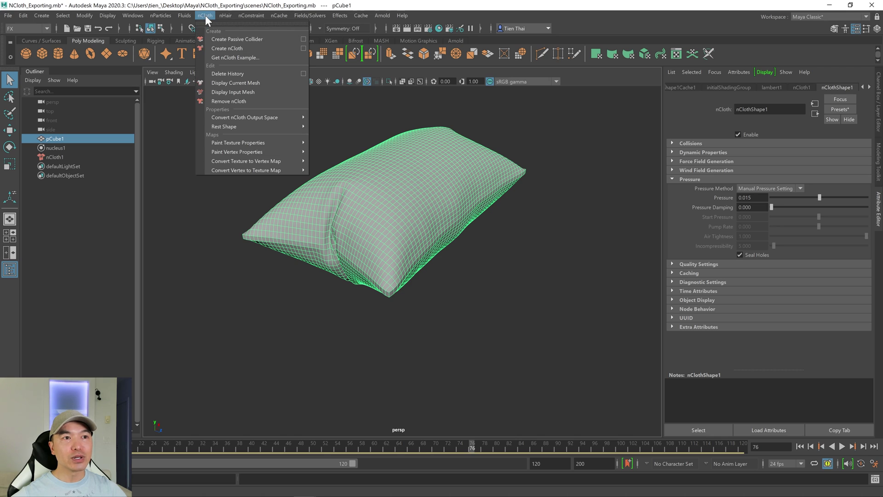
left_click(233, 74)
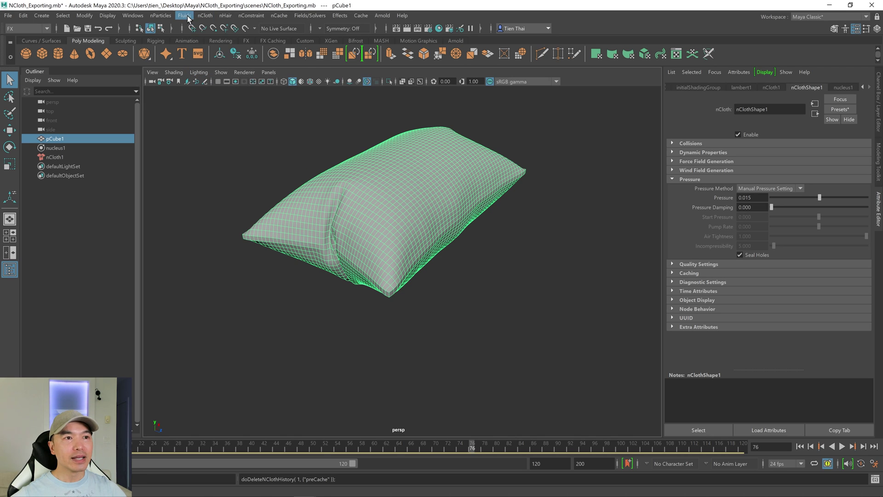
Remove nCloth from pCube1 and delete the leftover nucleus1 solver
left_click(202, 15)
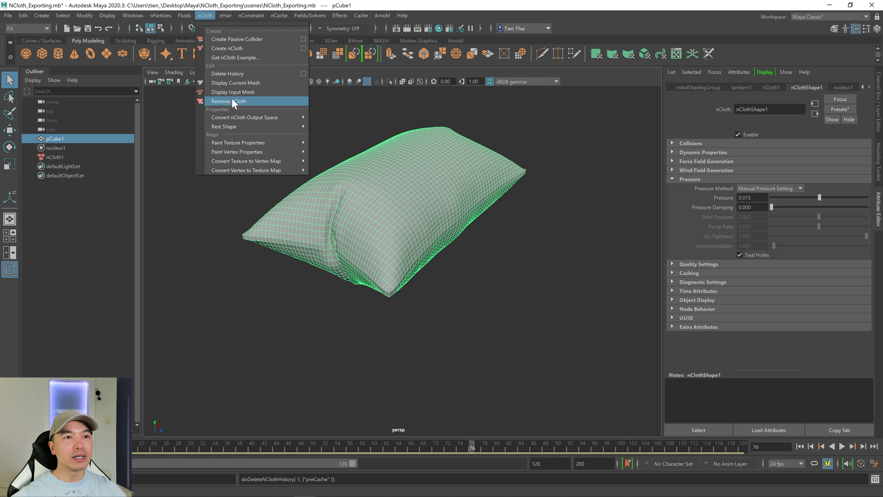
left_click(230, 101)
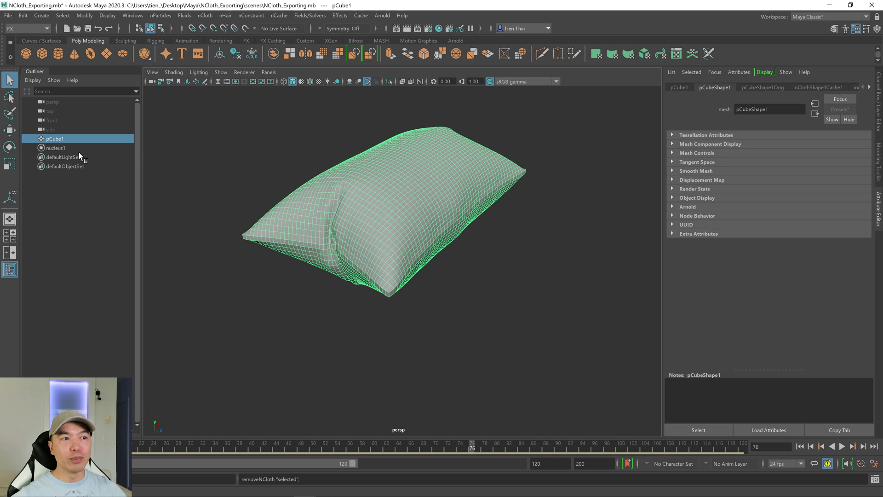
left_click(56, 148)
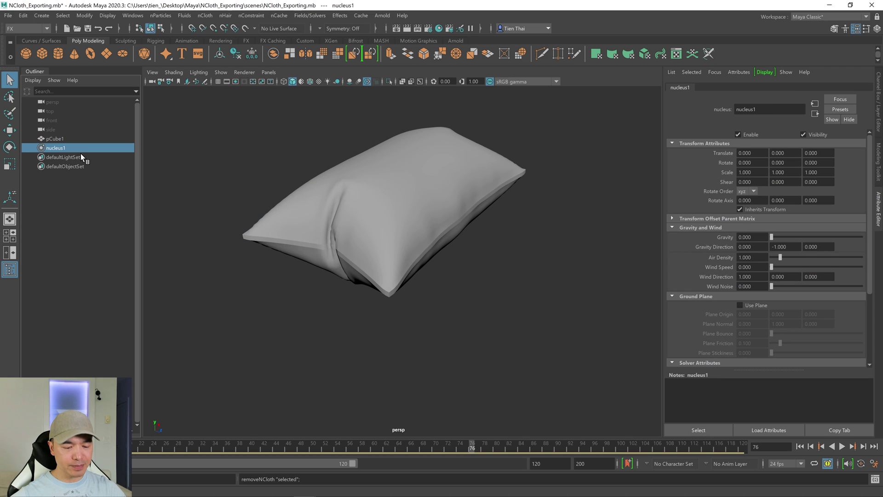
key("Delete")
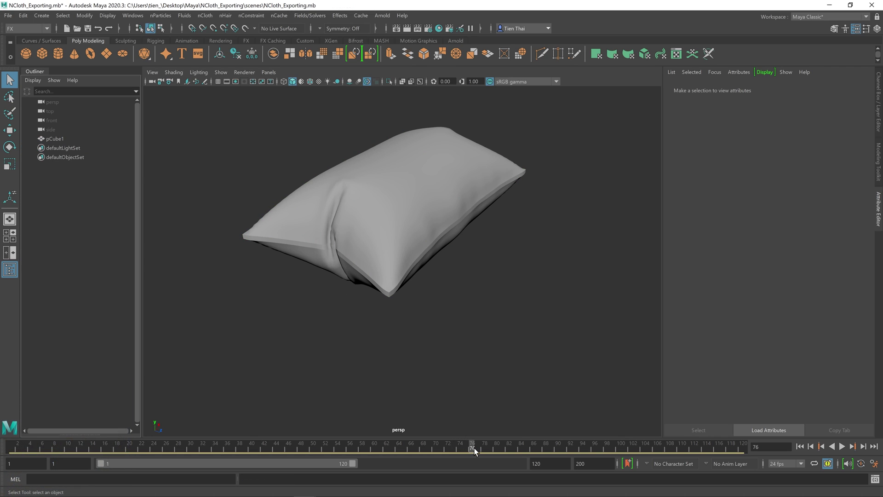
Play the cached animation, stop at frame 79, and duplicate pCube1 there with the copy moved along Z clear of the original
key("alt+v")
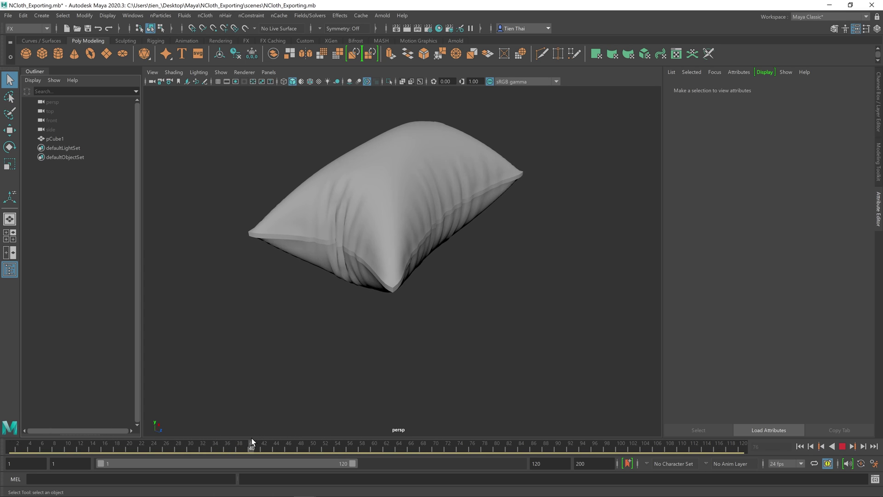
left_click_drag(396, 439, 481, 341)
left_click(401, 192)
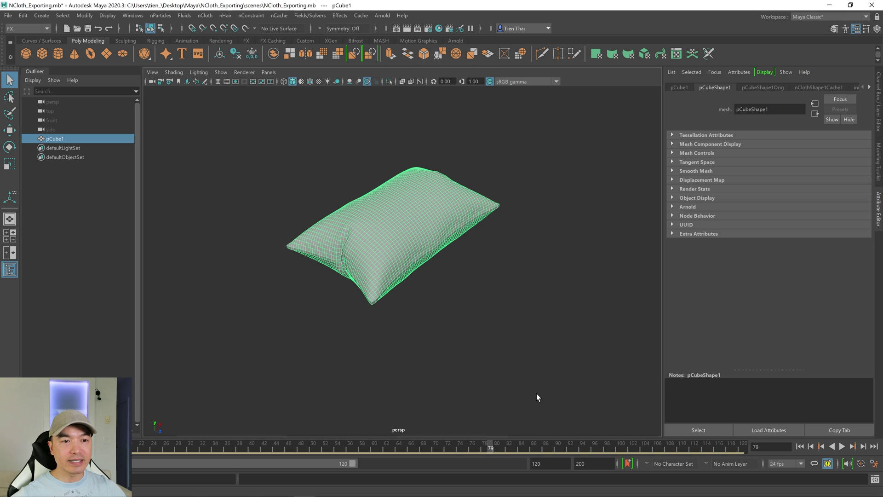
key("ctrl+d")
key("w")
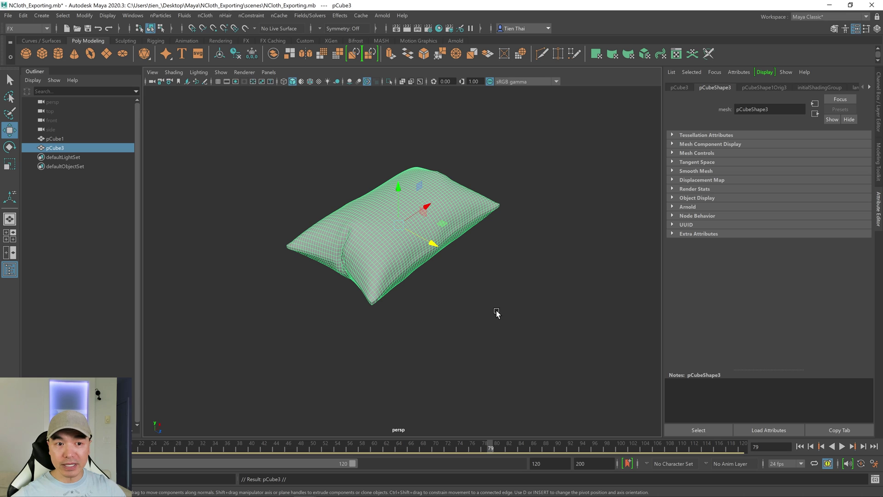
left_click_drag(441, 249, 670, 339)
scroll(491, 354, "down", 3)
left_click_drag(492, 367, 417, 233, "alt")
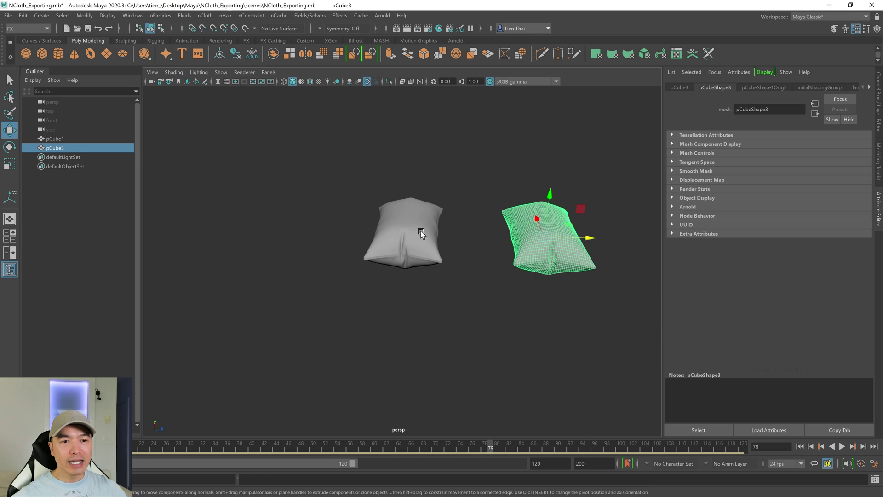
Scrub to frame 91, duplicate pCube1 there and move the copy along Z beyond pCube3
left_click(419, 232)
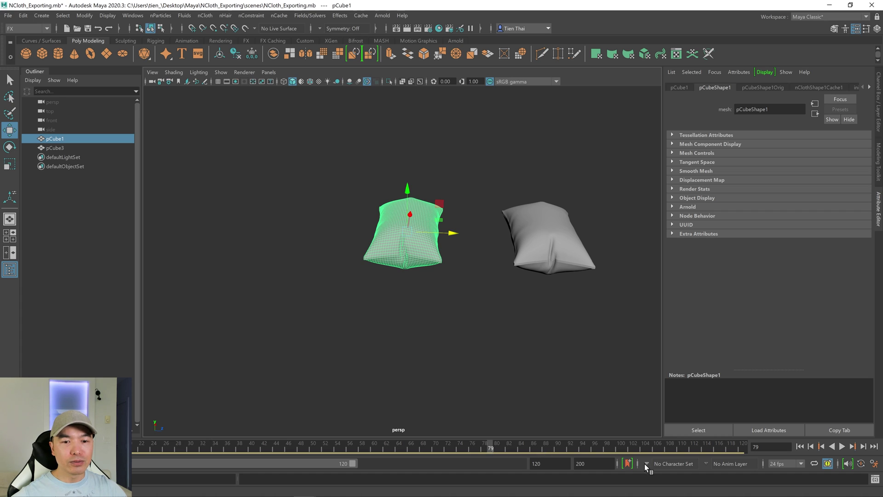
left_click_drag(481, 454, 564, 455)
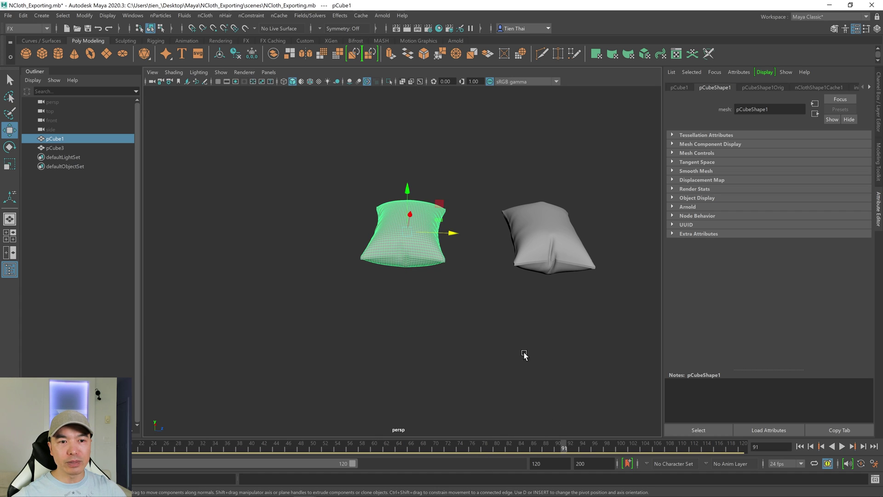
left_click_drag(526, 366, 476, 356, "alt")
key("ctrl+d")
left_click_drag(433, 253, 415, 176)
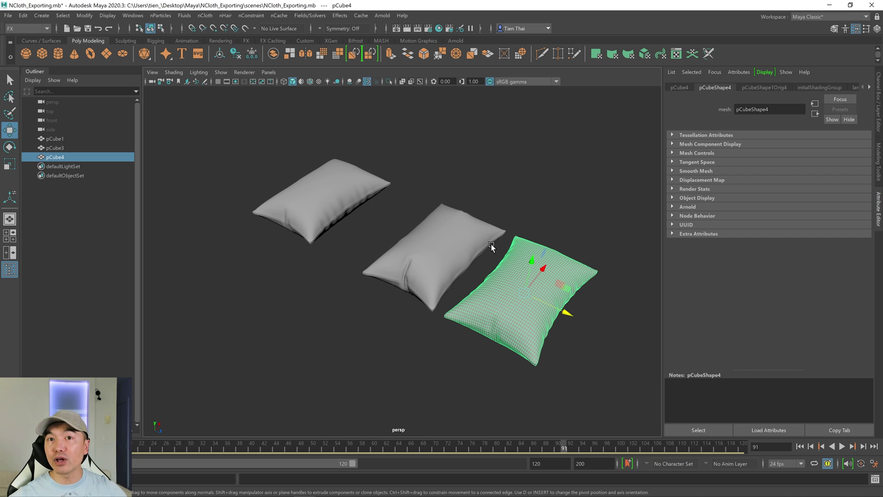
scroll(443, 284, "up", 5)
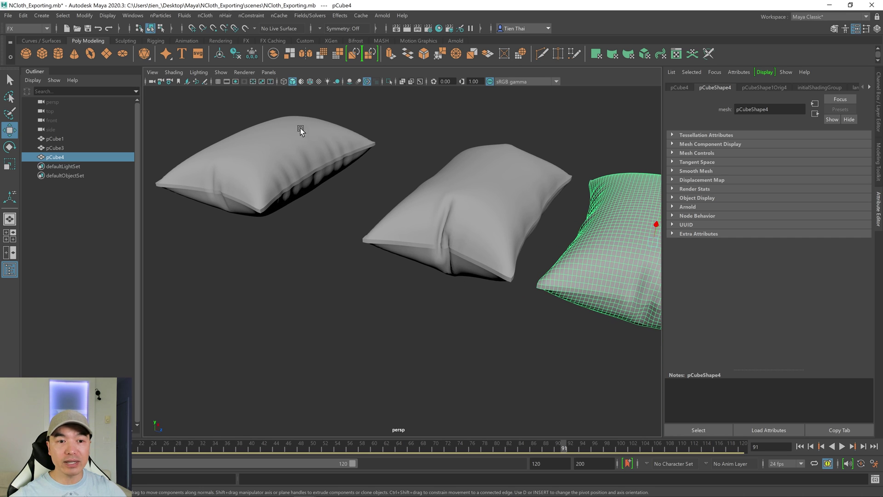
left_click_drag(561, 247, 522, 281, "alt")
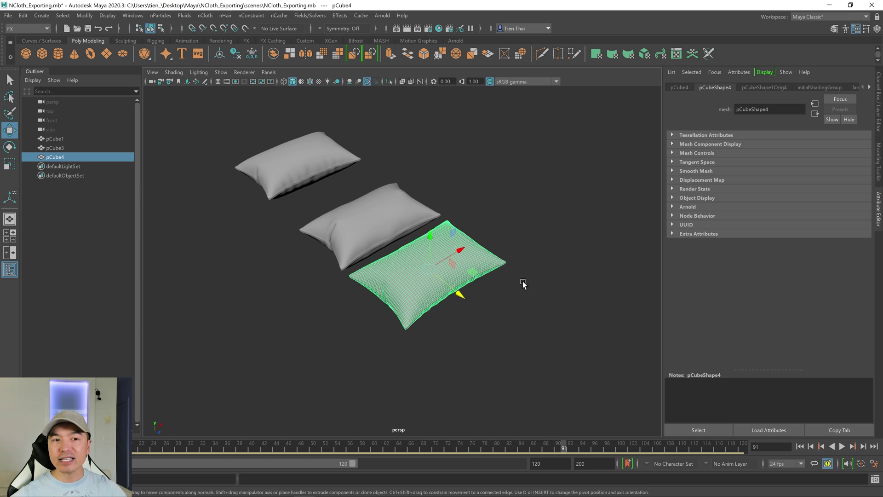
Delete pCube4, the outermost pillow copy in the row
left_click(522, 281)
left_click(376, 221)
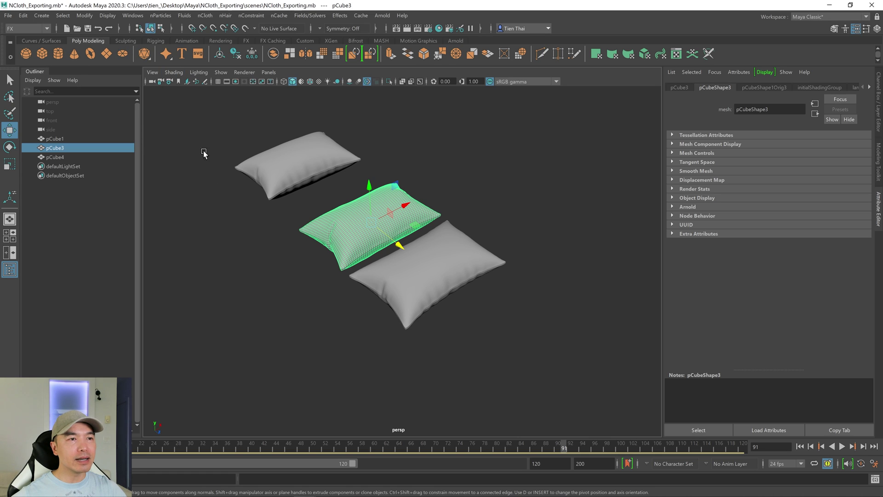
left_click_drag(453, 271, 478, 283, "alt")
left_click(499, 279)
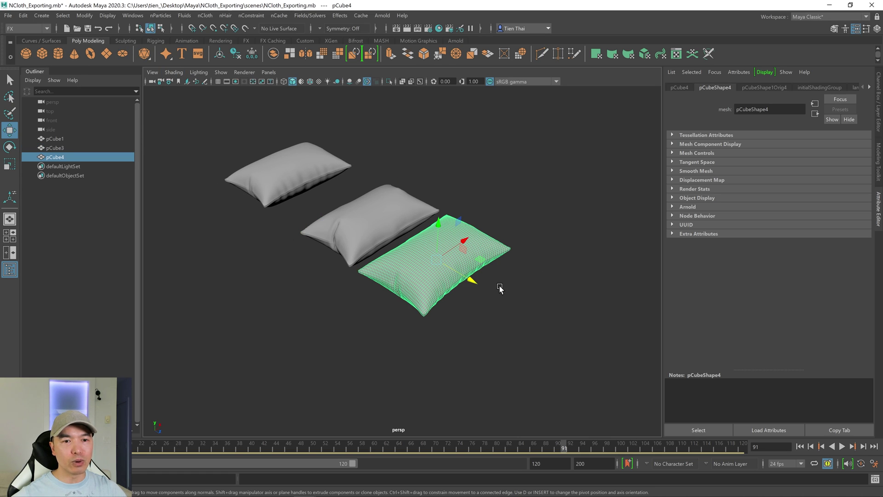
key("Delete")
Export only the pCube3 pillow to the Desktop as an FBX file named Pillow4
left_click(363, 209)
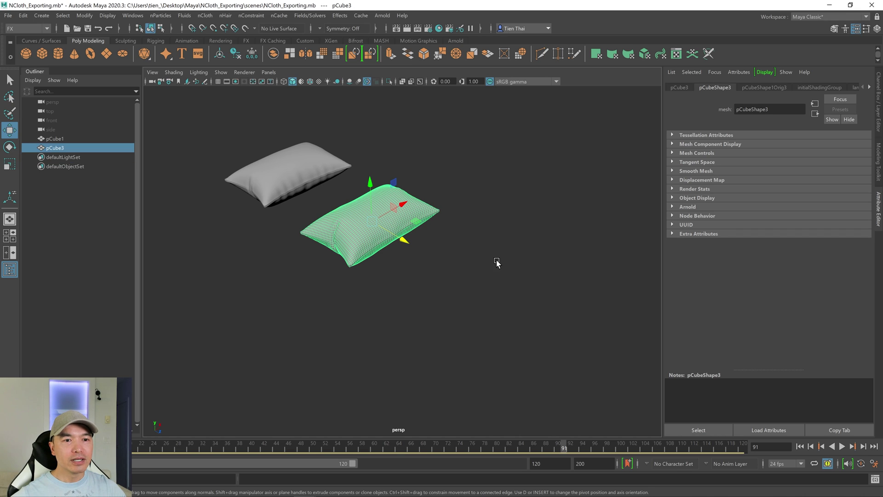
left_click(8, 15)
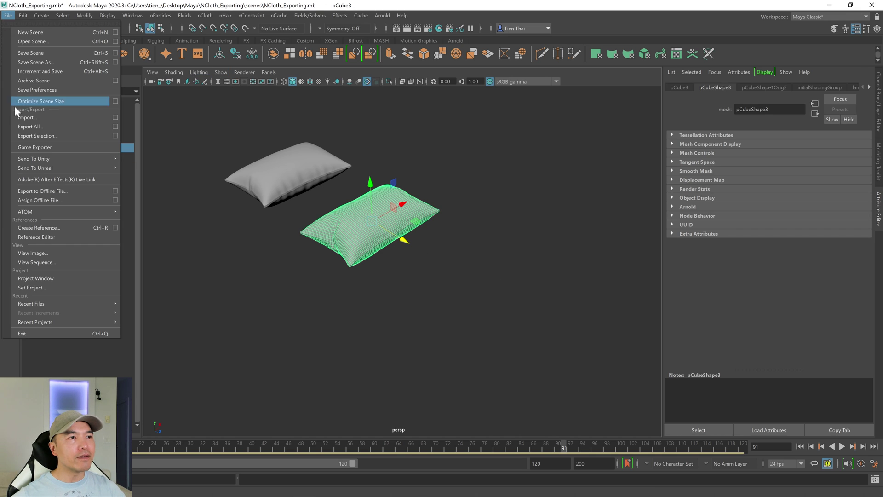
left_click(63, 135)
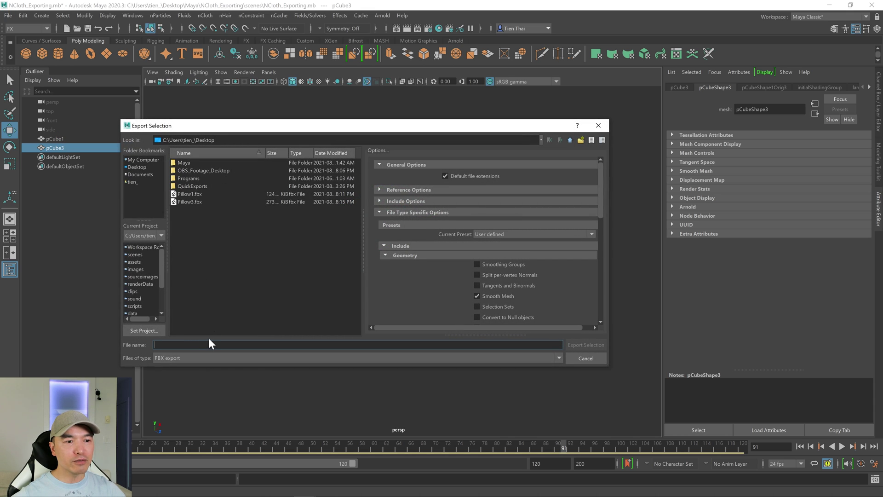
type("Pillow")
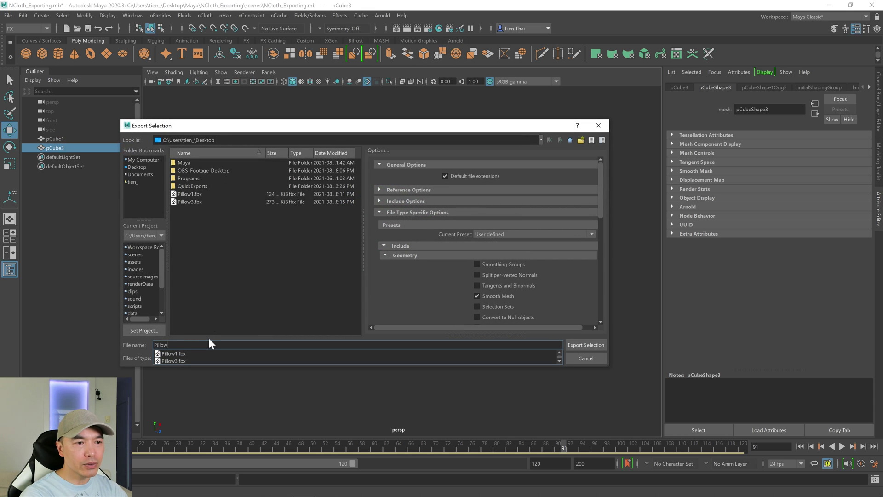
type("4")
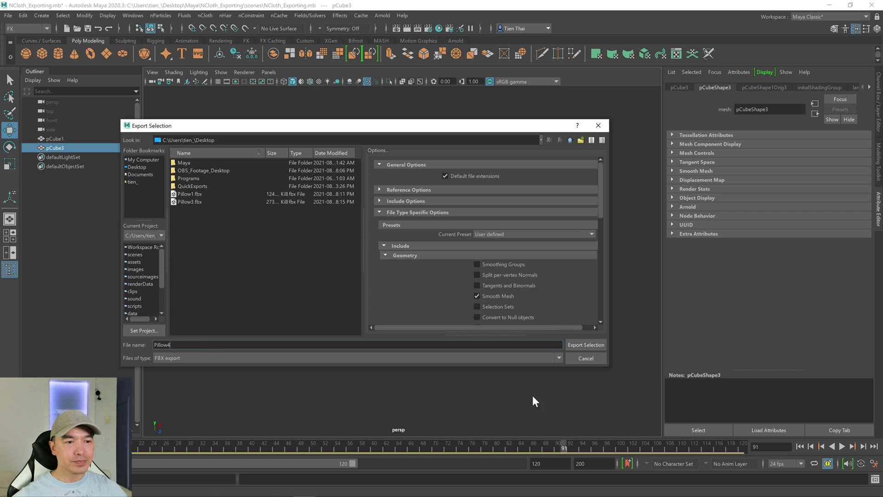
left_click(599, 345)
left_click(532, 270)
Delete pCube3 from the scene, then import Pillow4.fbx from the Desktop and select the imported pillow
left_click(426, 219)
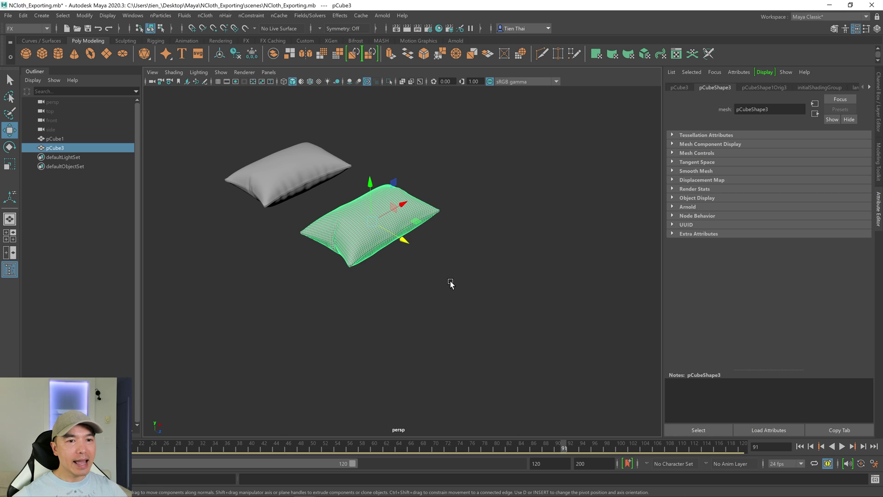
key("Delete")
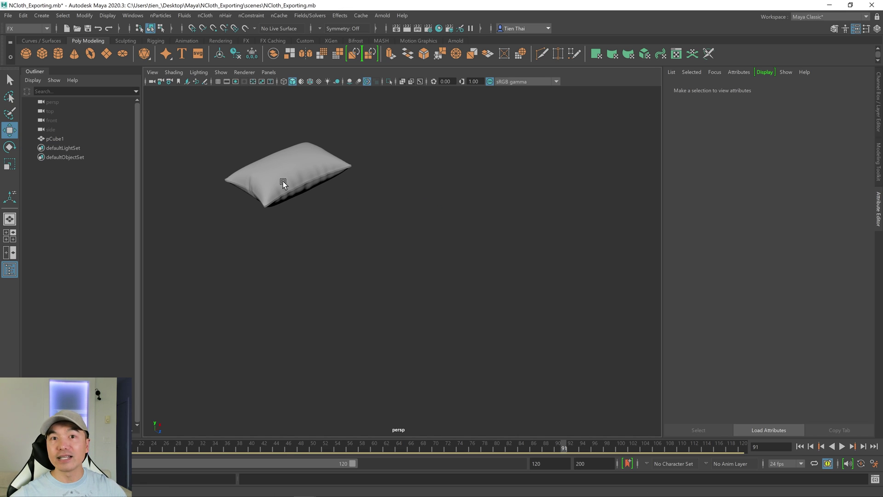
left_click(8, 15)
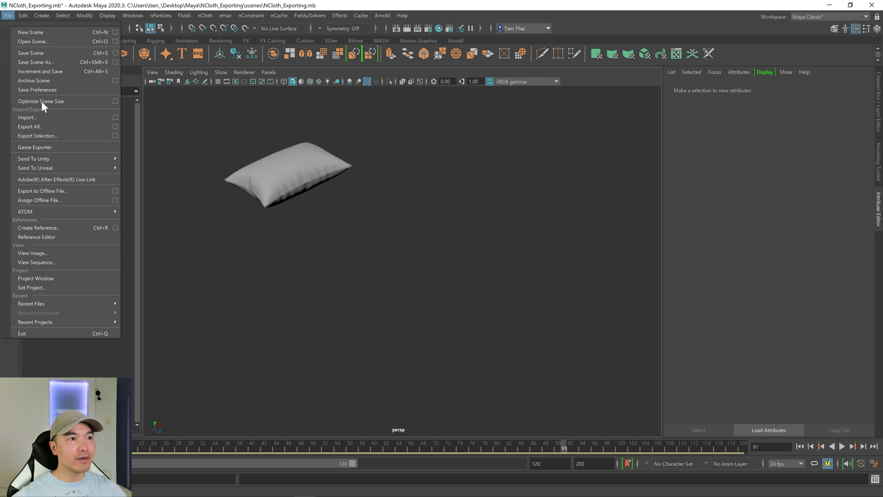
left_click(42, 118)
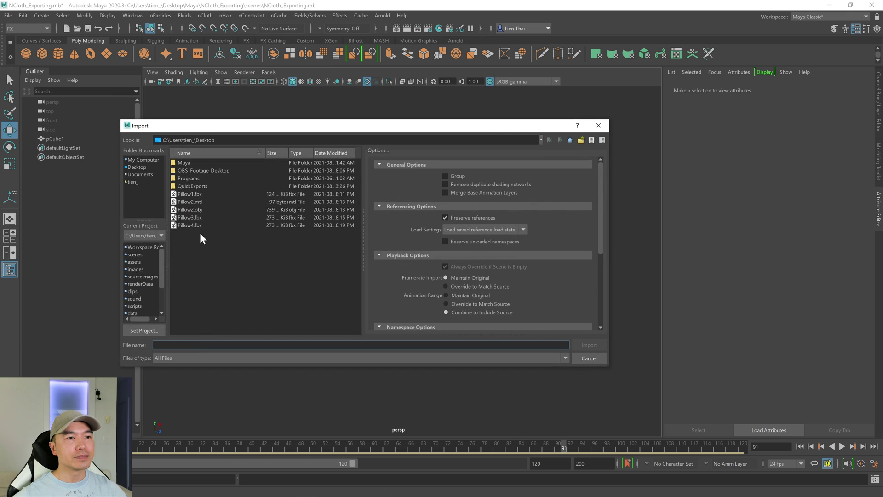
left_click(194, 224)
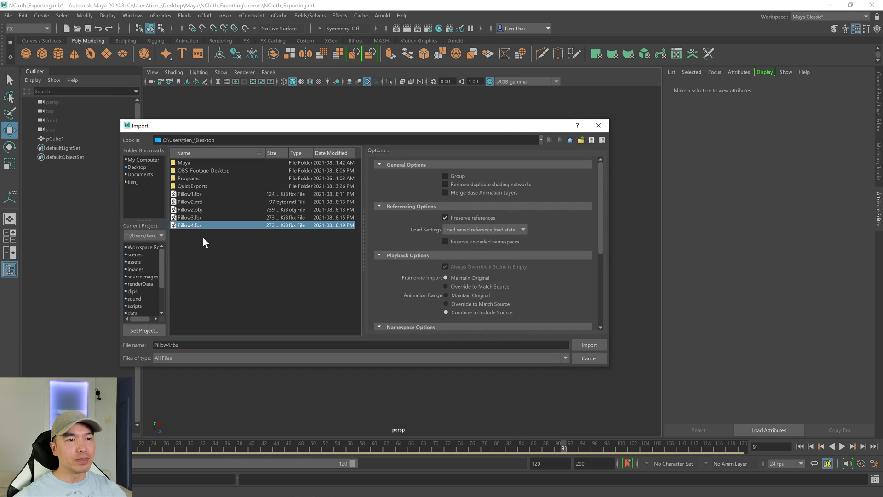
left_click(584, 345)
left_click_drag(525, 308, 451, 299, "alt")
mouse_move(451, 300)
right_mouse_down("alt")
mouse_move(526, 295)
mouse_move(384, 262)
mouse_move(455, 302)
right_mouse_up("alt")
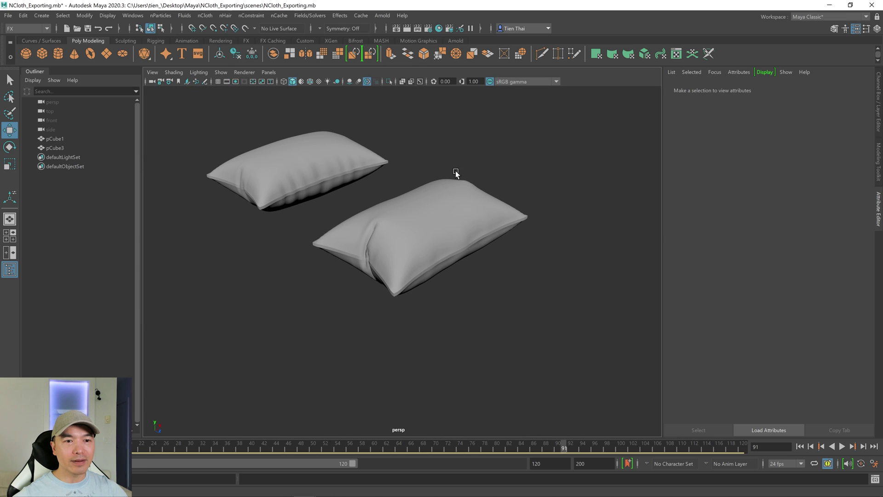
left_click(454, 178)
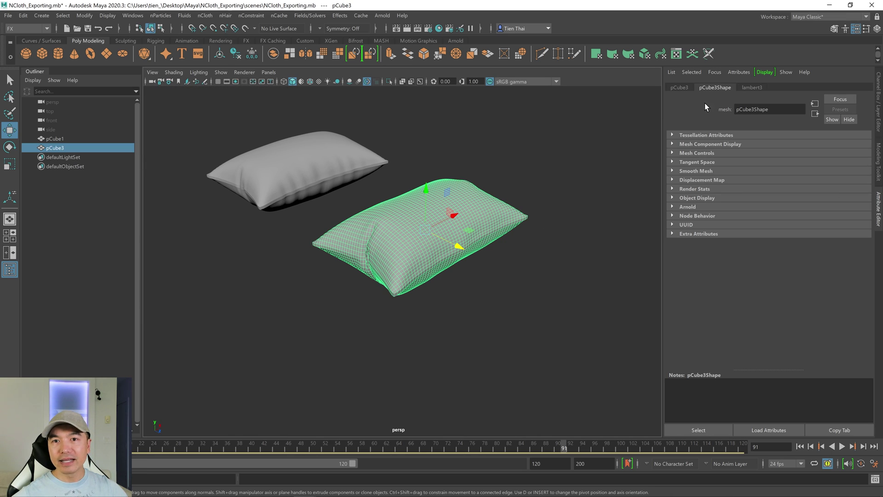
scroll(453, 260, "down", 3)
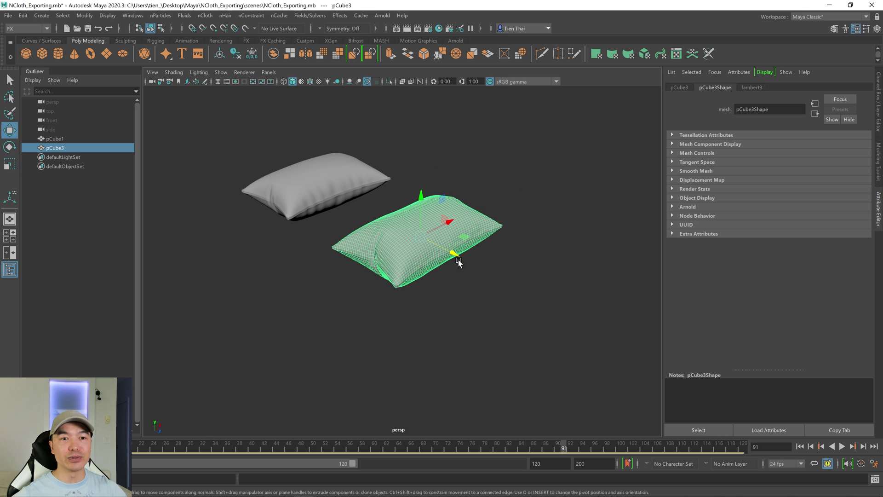
Select pCube1, scrub back through its cached animation and stop at frame 93
left_click(329, 185)
left_click_drag(565, 447, 417, 448)
left_click(574, 439)
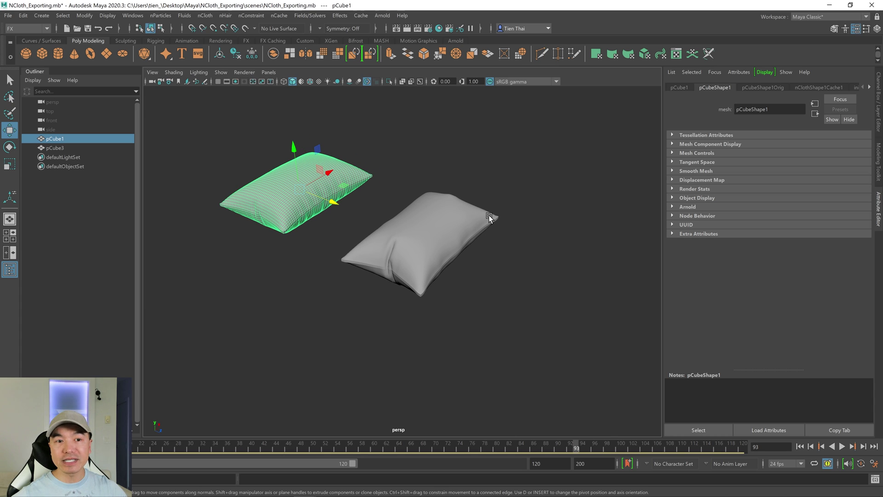
Activate the Select tool and hide the Attribute Editor and Outliner to enlarge the view of both pillows
left_click_drag(437, 252, 412, 259, "alt")
left_click_drag(479, 247, 448, 280, "alt")
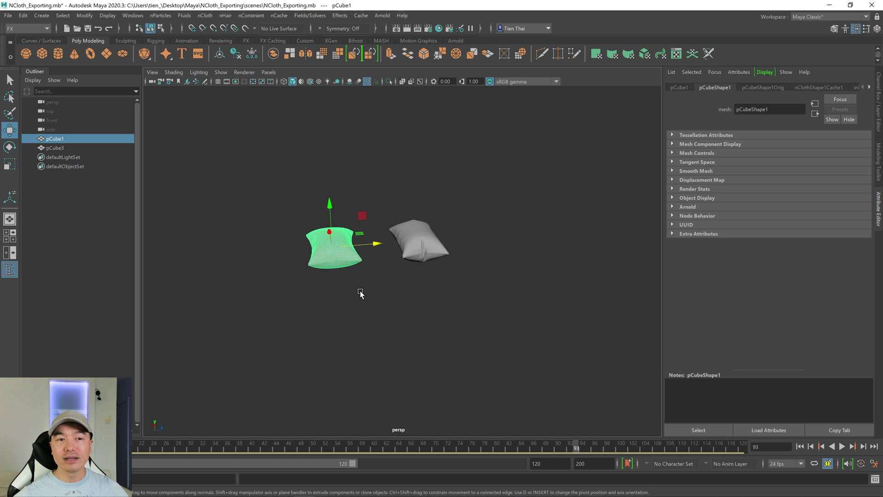
left_click_drag(395, 307, 373, 304, "alt")
key("q")
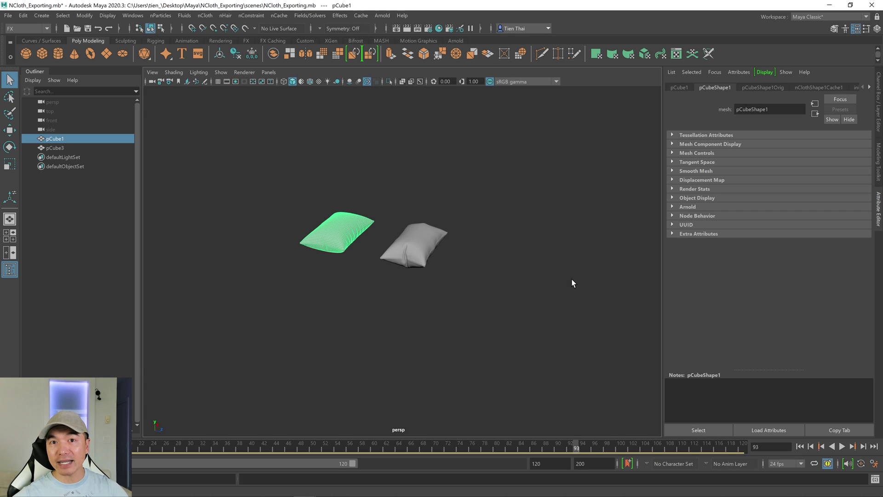
left_click_drag(420, 278, 483, 209, "alt")
right_click_drag(546, 239, 583, 234, "alt")
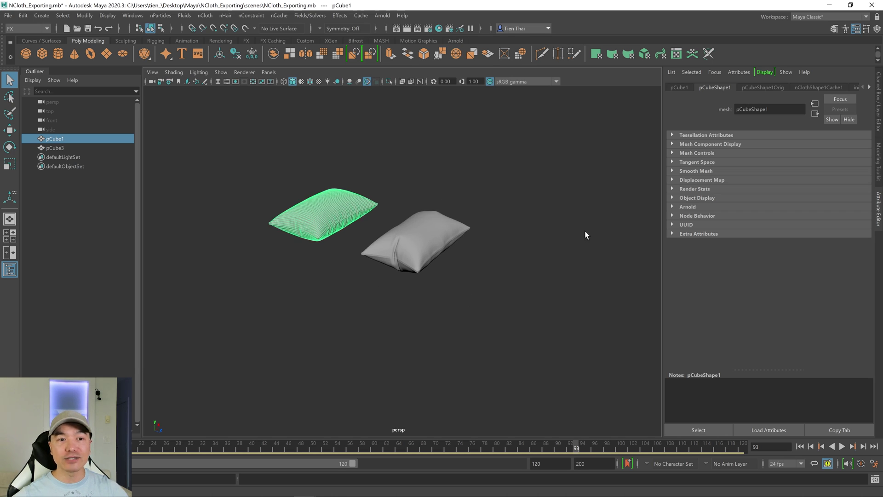
left_click_drag(502, 272, 529, 276, "alt")
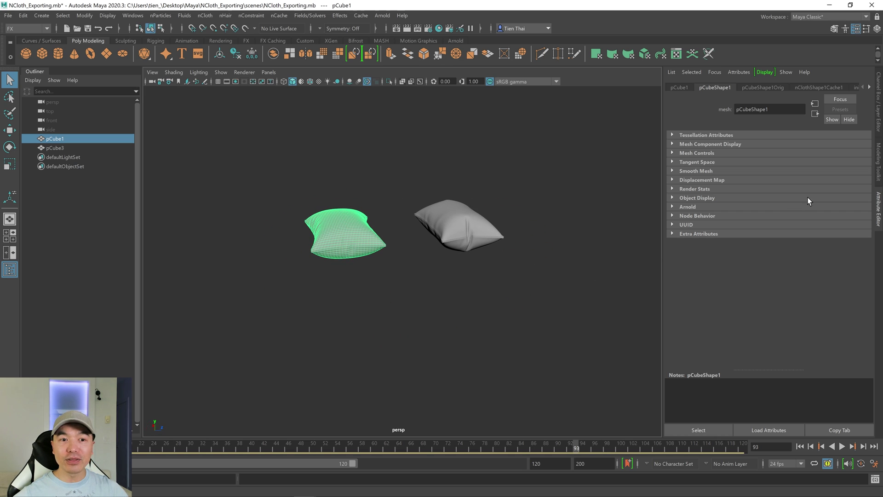
left_click(879, 207)
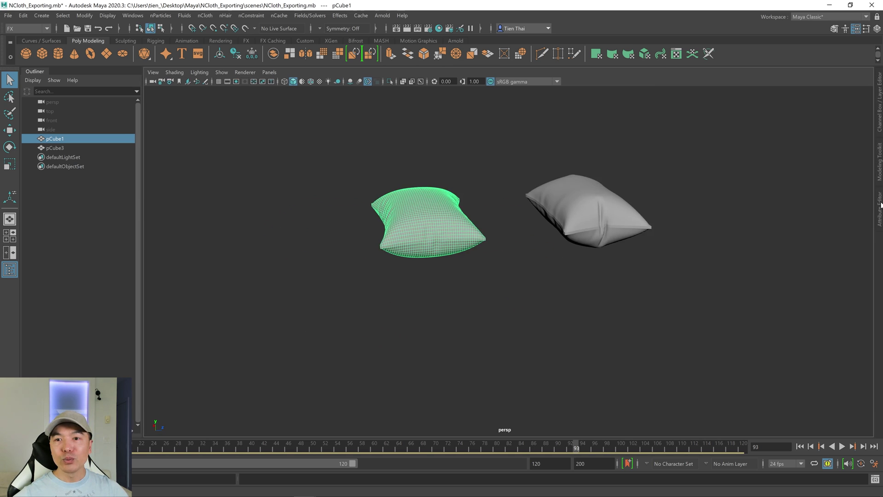
left_click(35, 72)
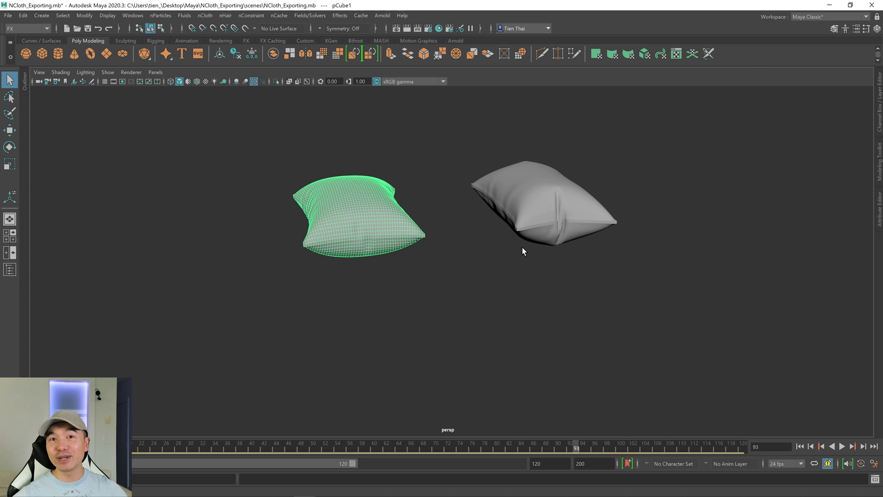